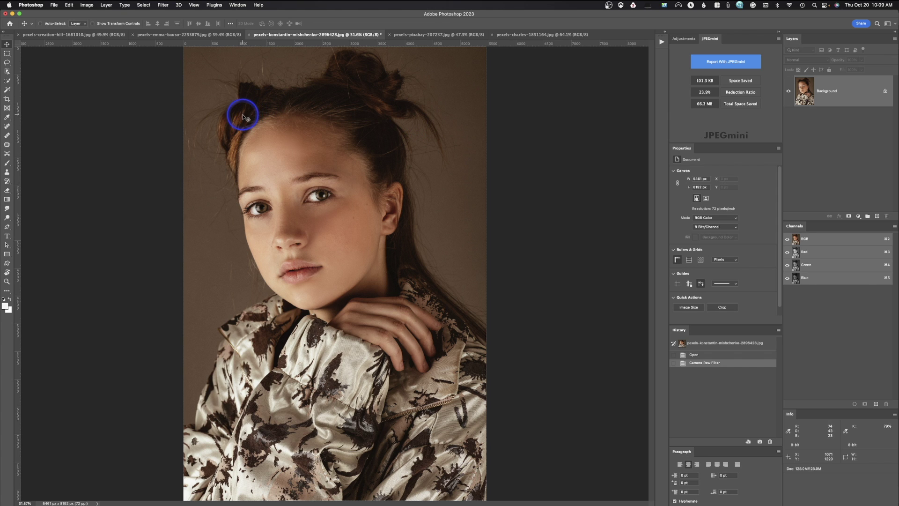
Open the girl's portrait in the Camera Raw Filter and expand the Adaptive: Portrait presets.
left_click(164, 5)
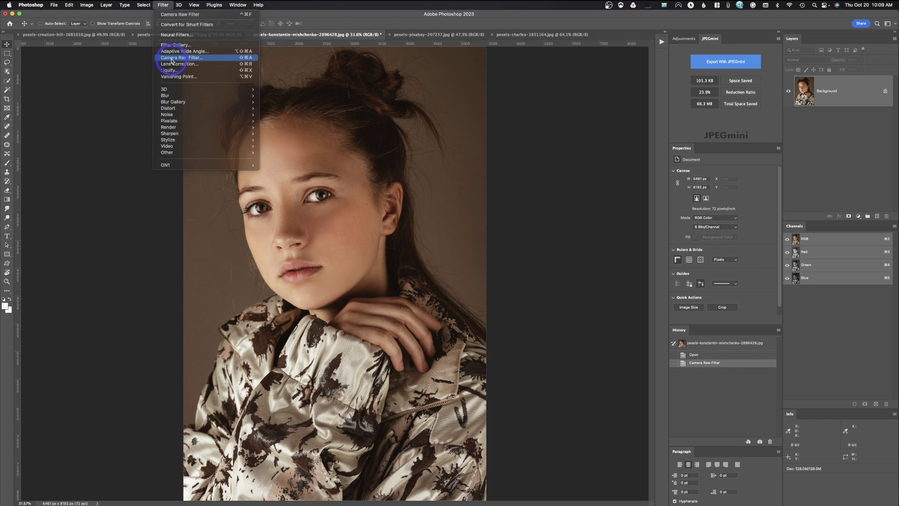
left_click(172, 58)
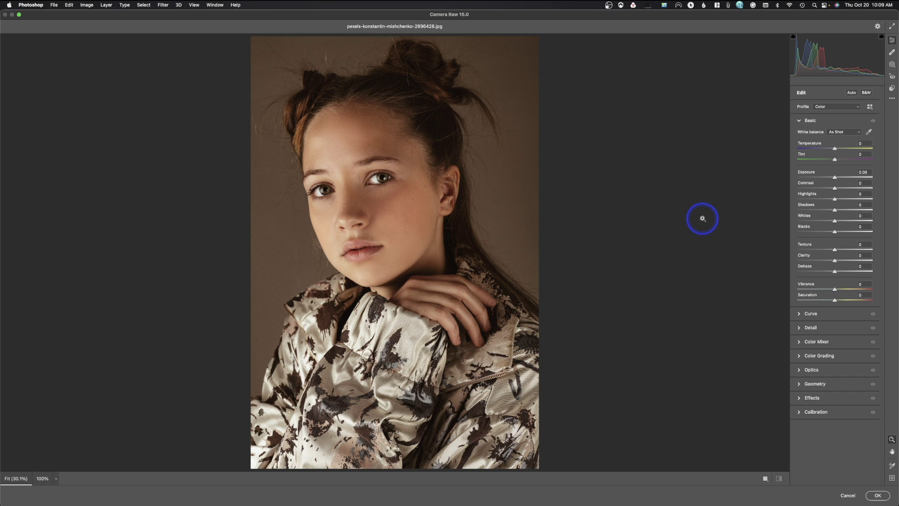
left_click(893, 89)
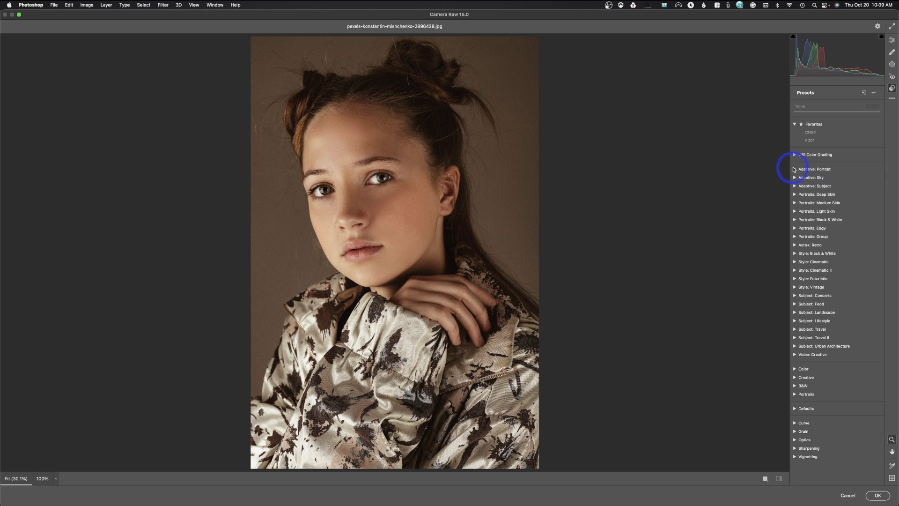
left_click(794, 170)
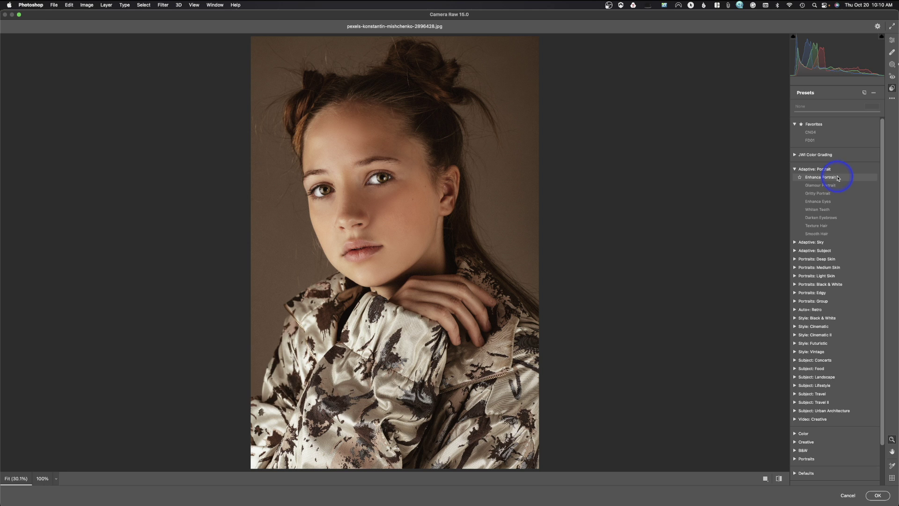
Apply the Enhance Eyes adaptive preset to the girl's portrait and set its amount to 90.
left_click(836, 204)
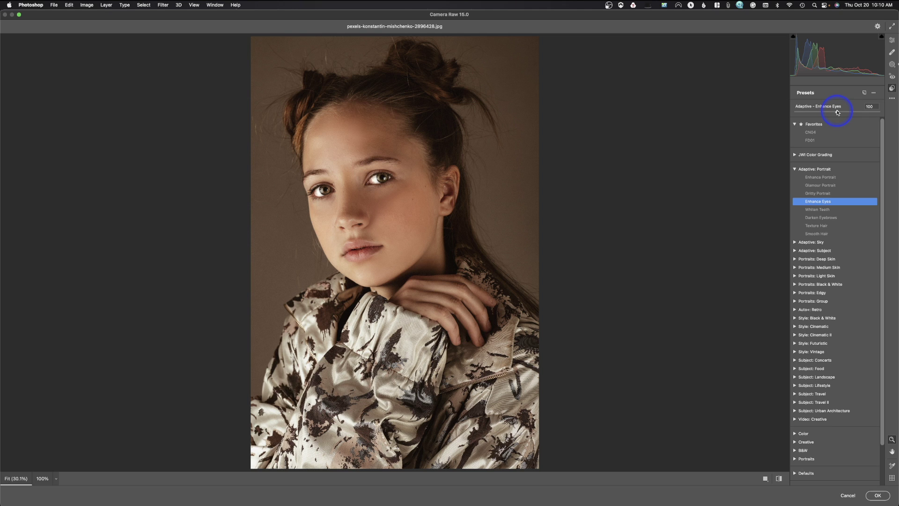
left_click_drag(837, 112, 826, 114)
left_click_drag(826, 114, 808, 113)
left_click_drag(808, 112, 833, 113)
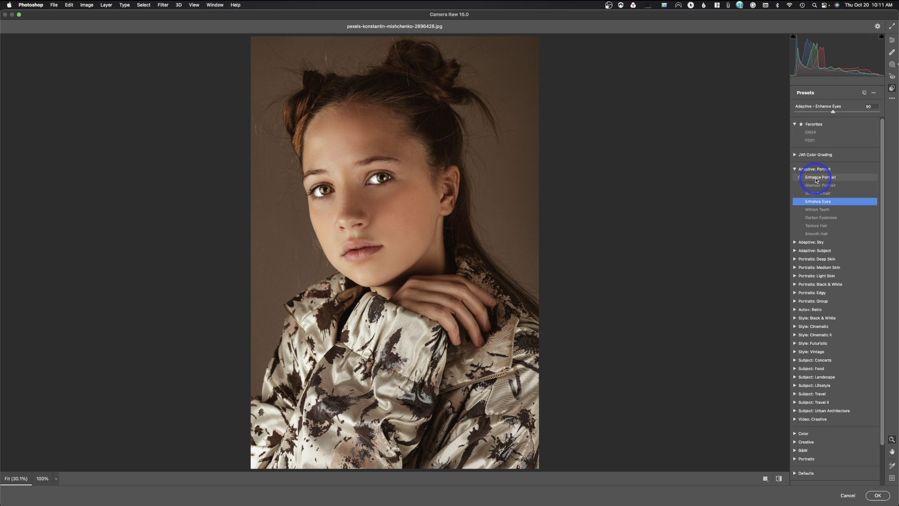
Try the Enhance Portrait, Glamour Portrait and Gritty Portrait presets, and discard all Camera Raw changes.
left_click(816, 178)
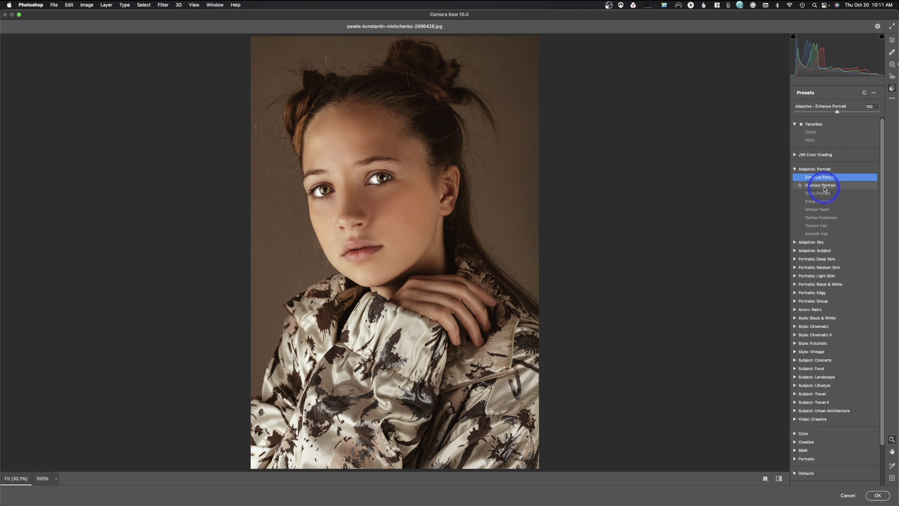
left_click(824, 186)
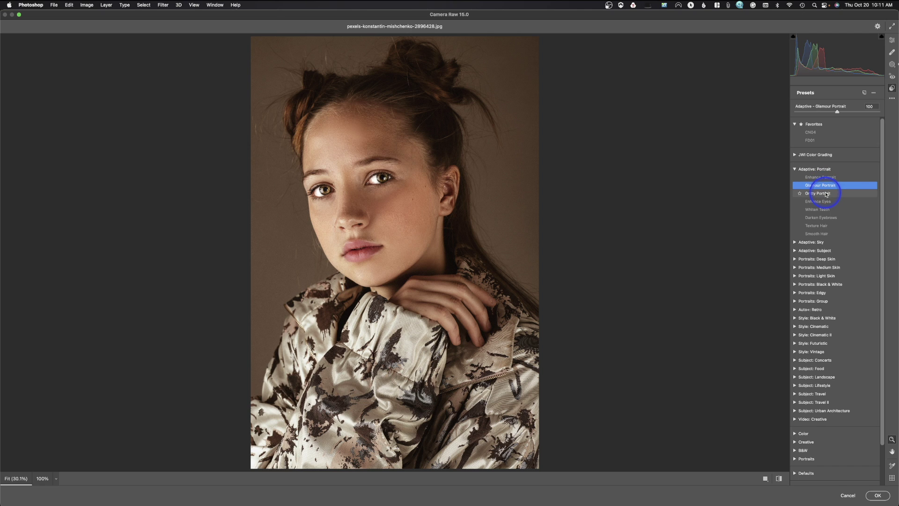
left_click(826, 194)
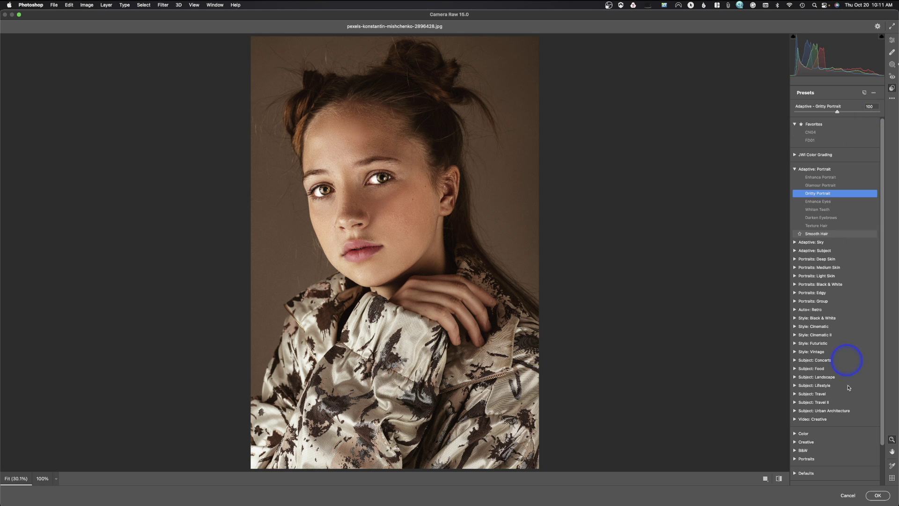
left_click(850, 497)
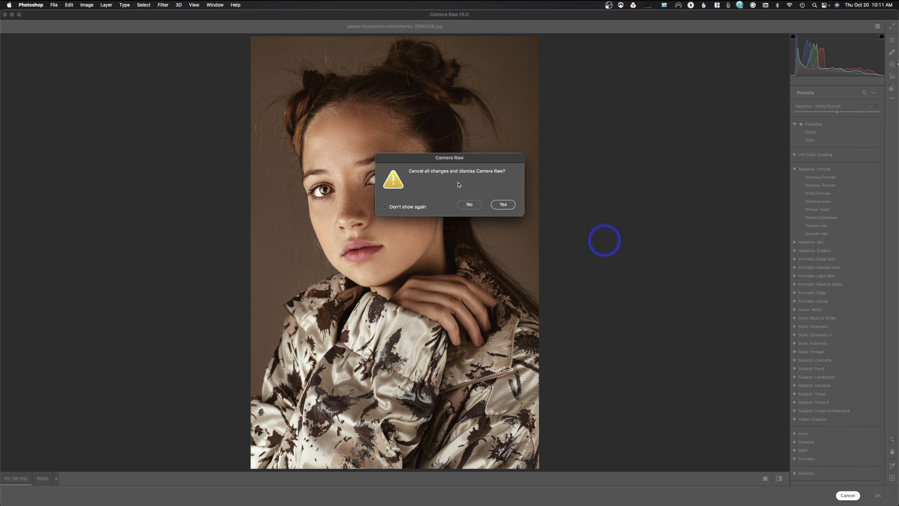
left_click(502, 204)
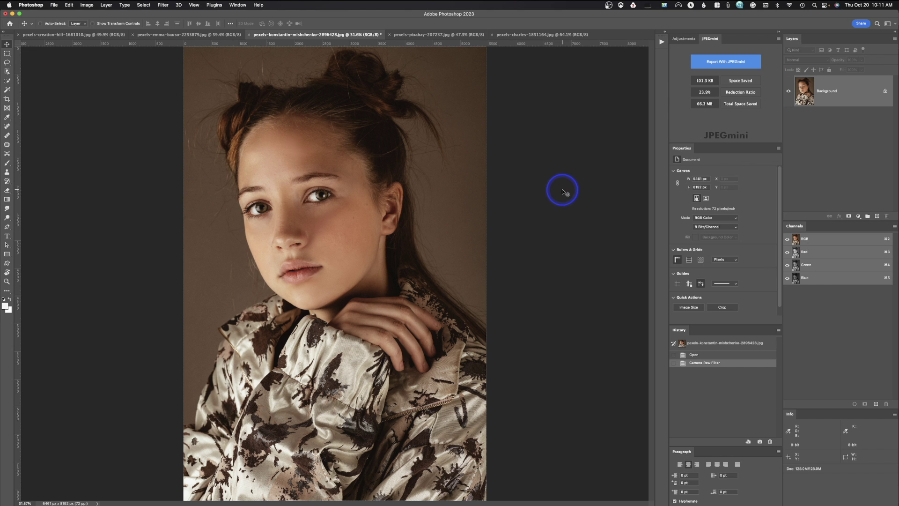
Switch to the photo of the man in the red jacket and open Camera Raw's masking tools for it.
left_click(119, 35)
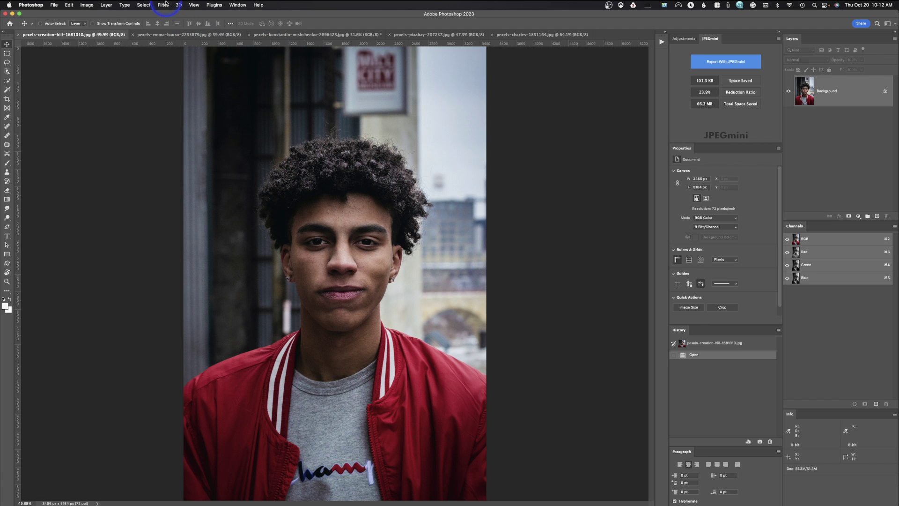
key("super+shift+a")
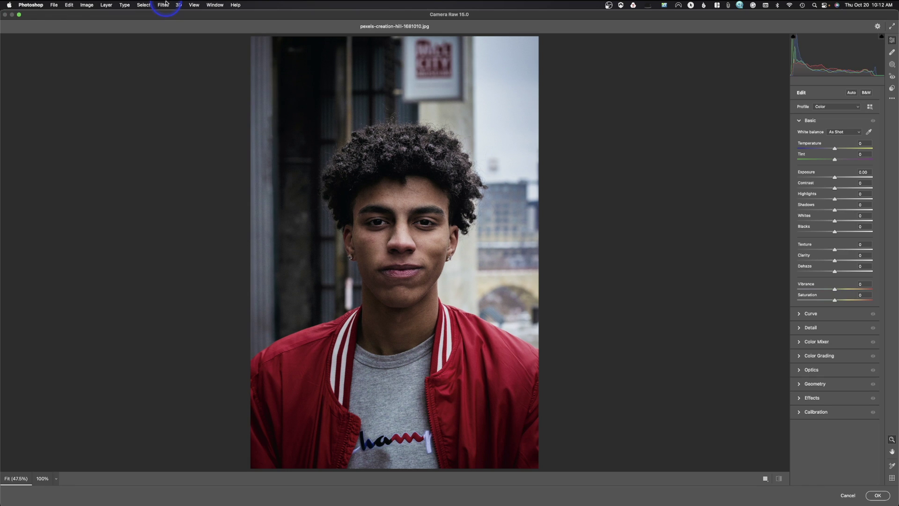
left_click(892, 65)
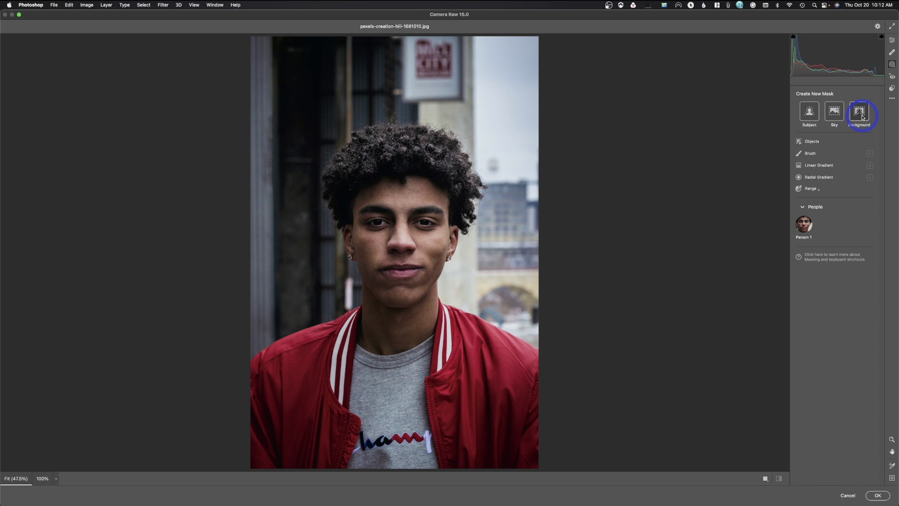
Create an automatic Background mask behind the man and delete it again.
left_click(862, 117)
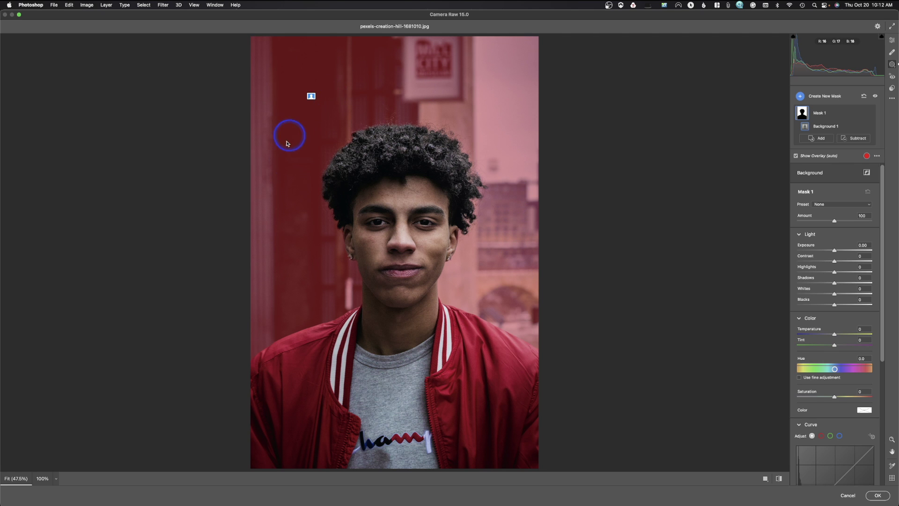
left_click(295, 265)
key("Delete")
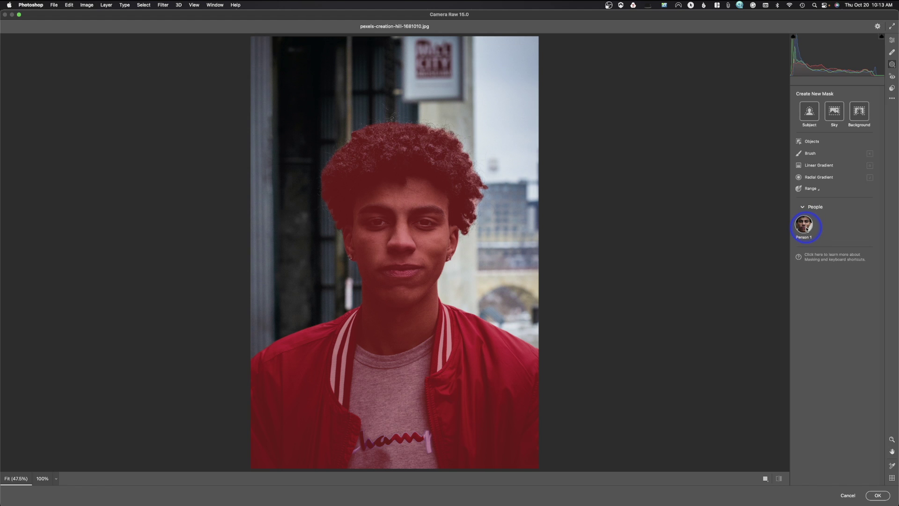
Create seven separate masks for Person 1: face skin, body skin, eyebrows, eye sclera, iris and pupil, lips, and hair.
left_click(806, 228)
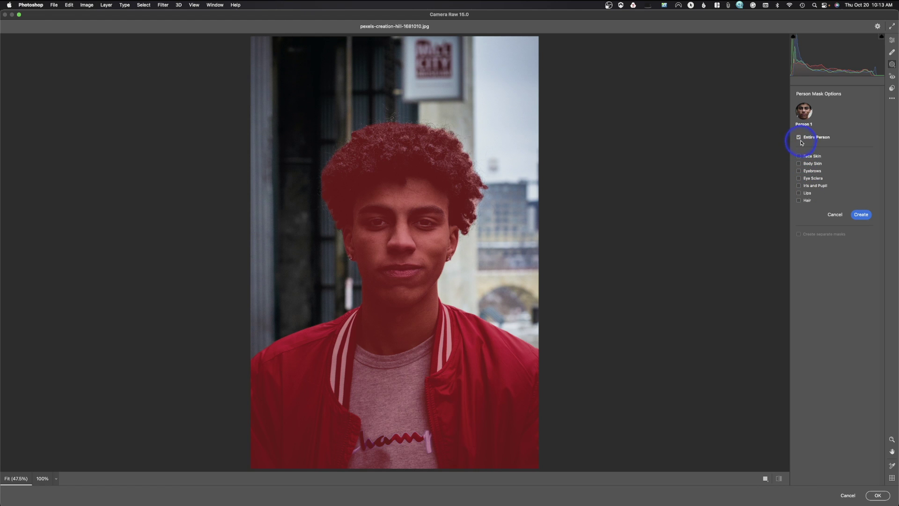
left_click(824, 139)
left_click(802, 157)
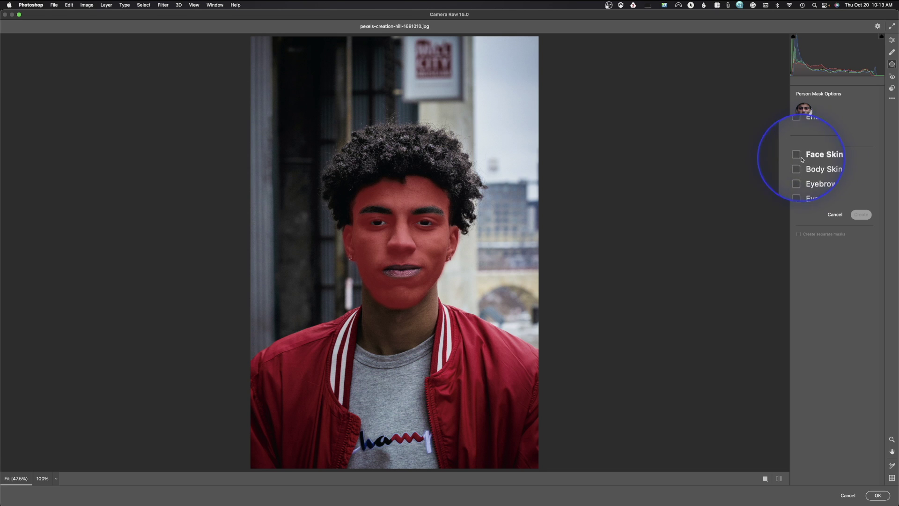
left_click(798, 157)
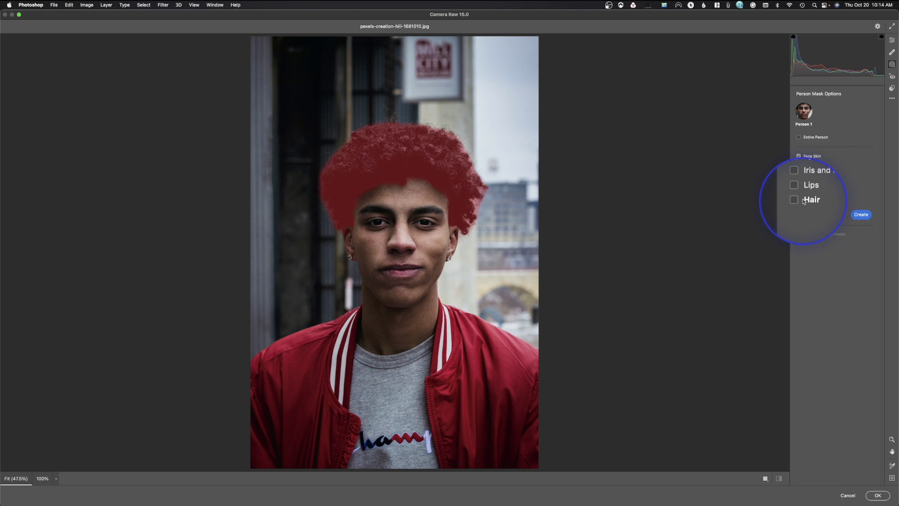
left_click(799, 163)
left_click(799, 171)
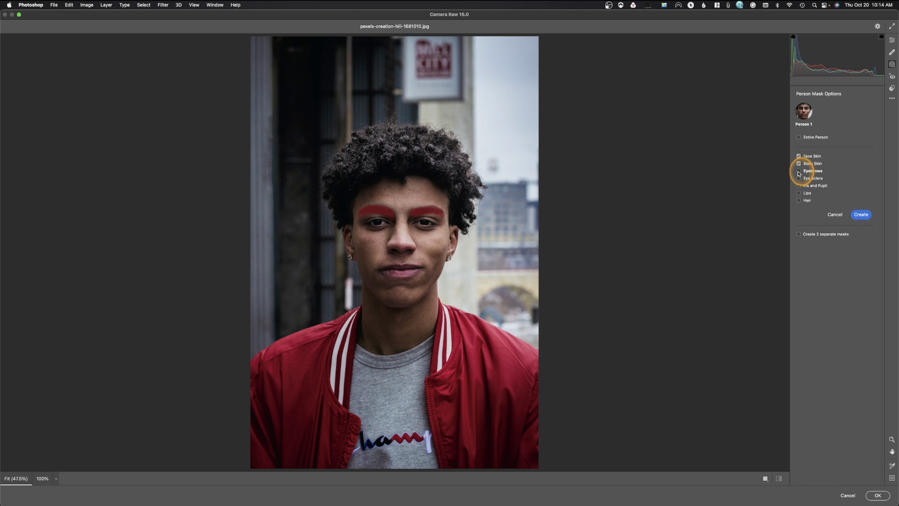
left_click(799, 178)
left_click(799, 185)
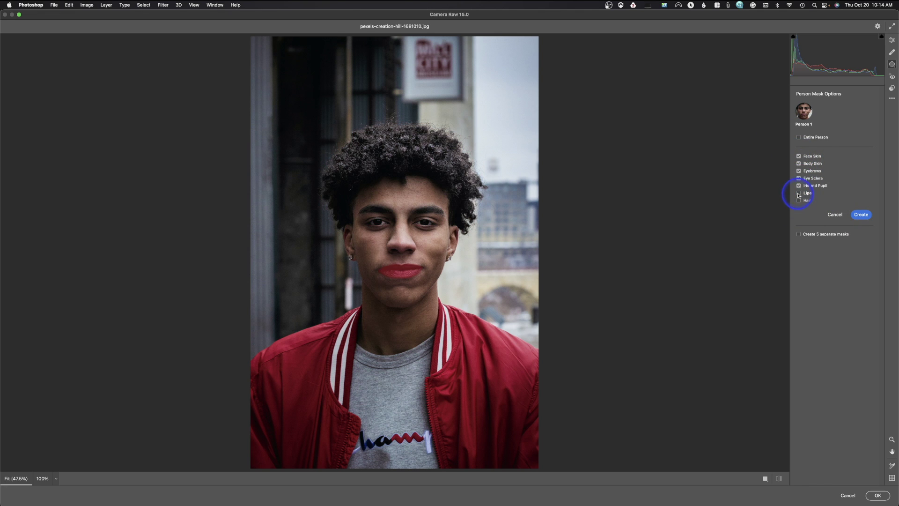
left_click(799, 193)
left_click(799, 200)
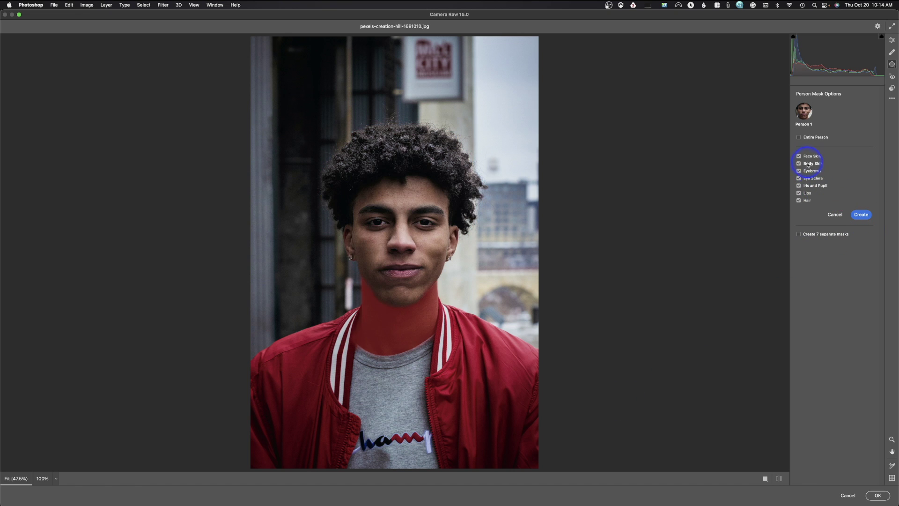
left_click(798, 234)
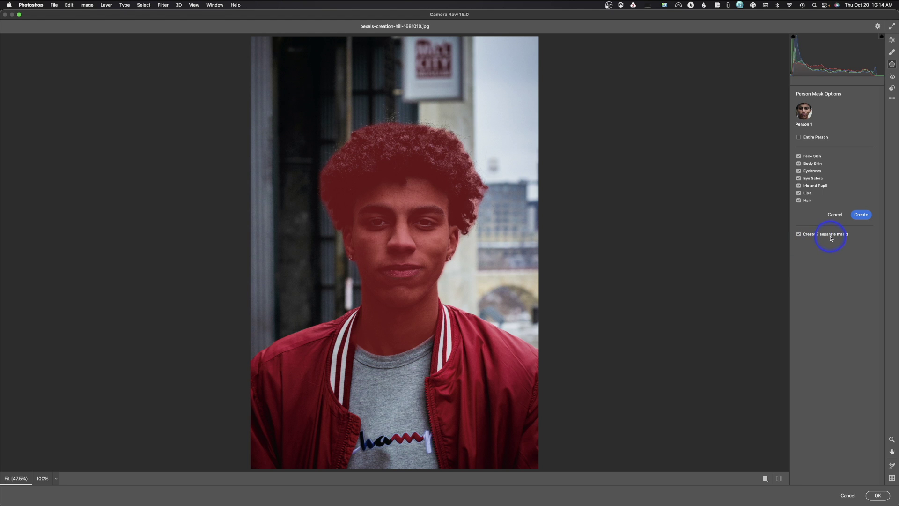
left_click(864, 216)
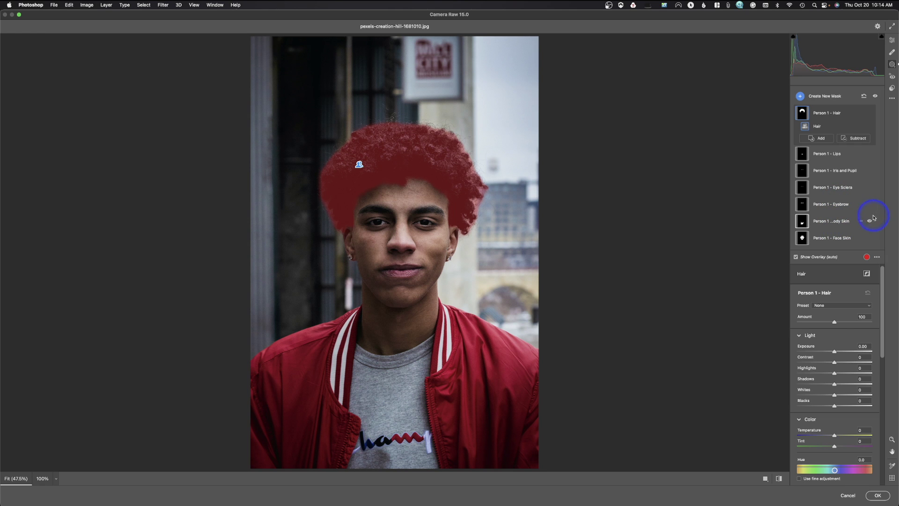
Set the hair mask's exposure to +0.40 and try an exposure adjustment on the eye sclera mask.
left_click_drag(834, 351, 841, 290)
left_click(818, 121)
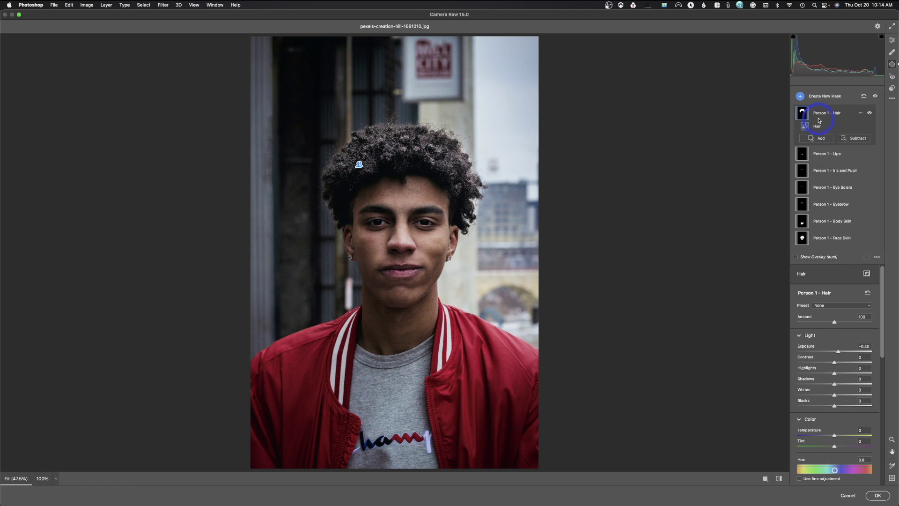
left_click(835, 189)
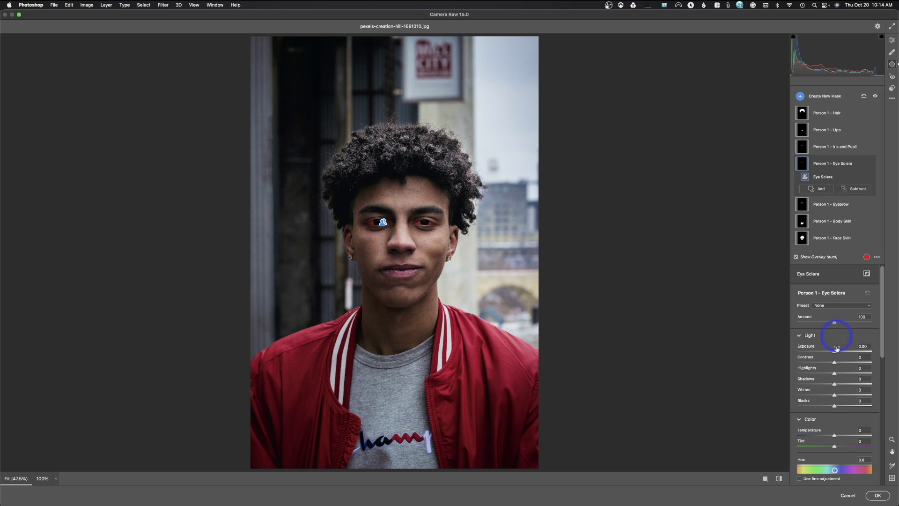
mouse_move(835, 351)
left_mouse_down()
mouse_move(875, 354)
mouse_move(834, 362)
left_mouse_up()
Remove all the existing masks and create a single mask covering the entire Person 1.
left_click(862, 97)
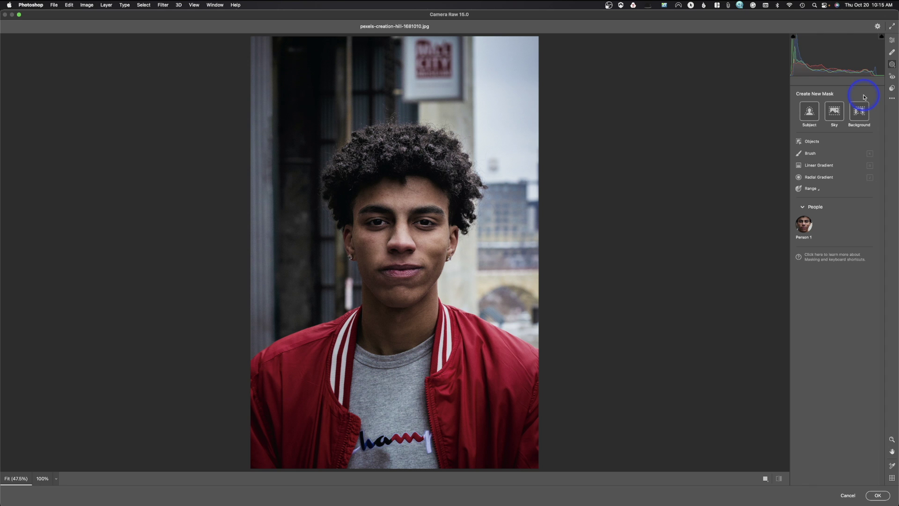
mouse_move(805, 229)
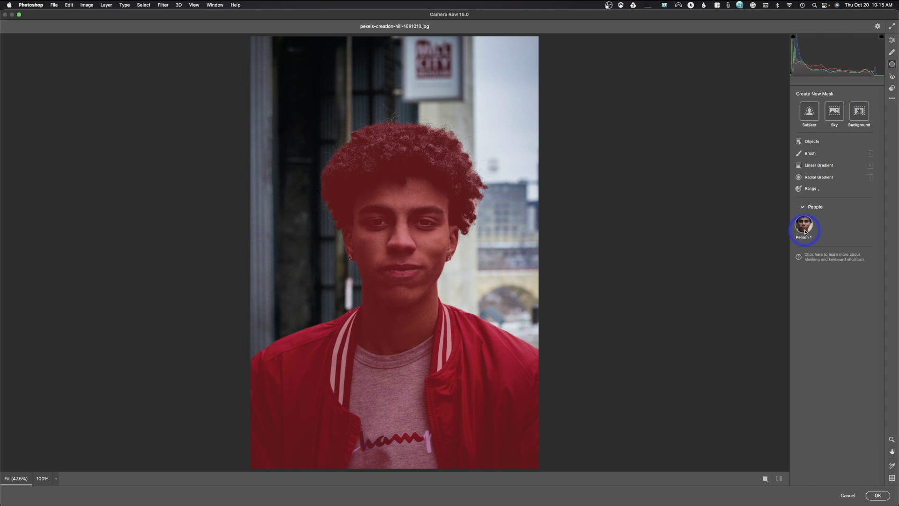
left_click(804, 229)
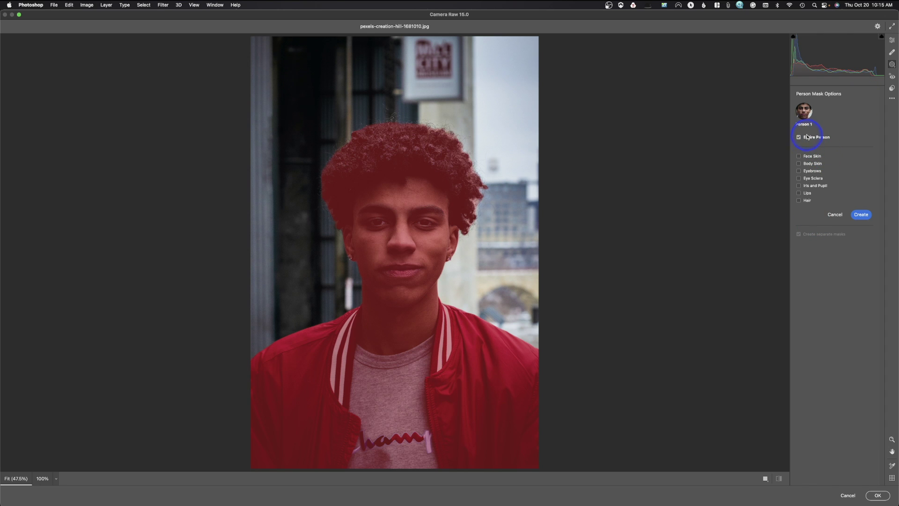
left_click(861, 214)
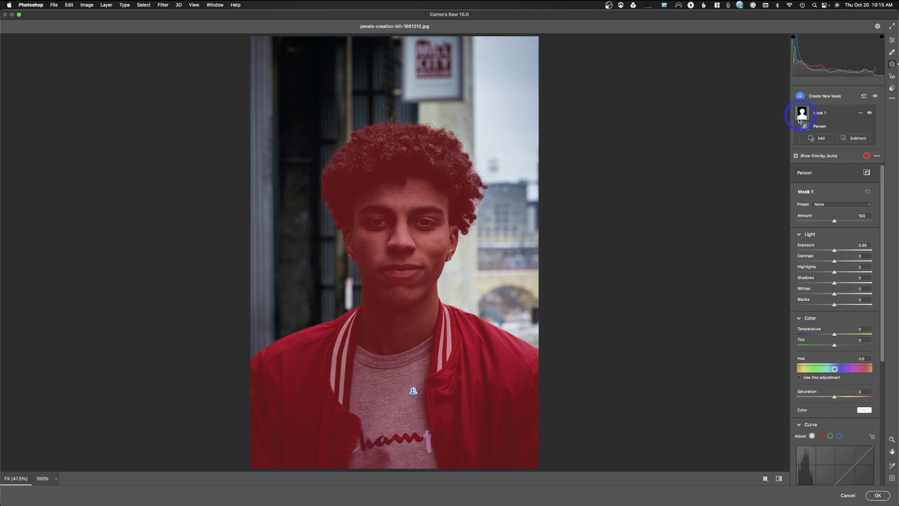
Set the person mask's exposure to +0.15, and discard all Camera Raw changes.
left_click_drag(834, 250, 837, 253)
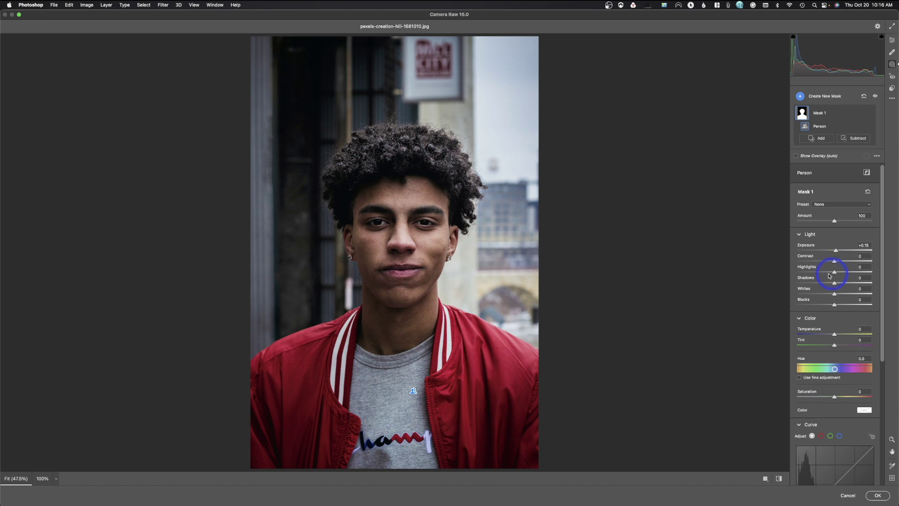
left_click(848, 495)
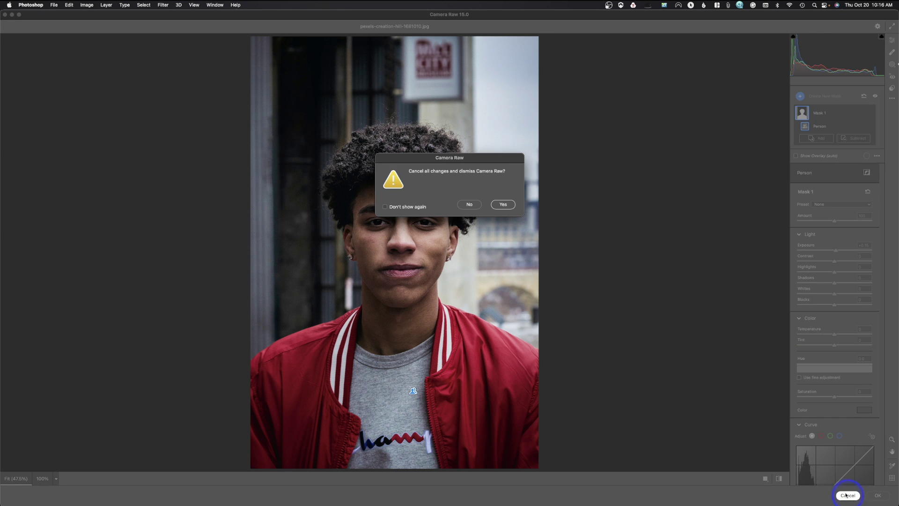
left_click(503, 205)
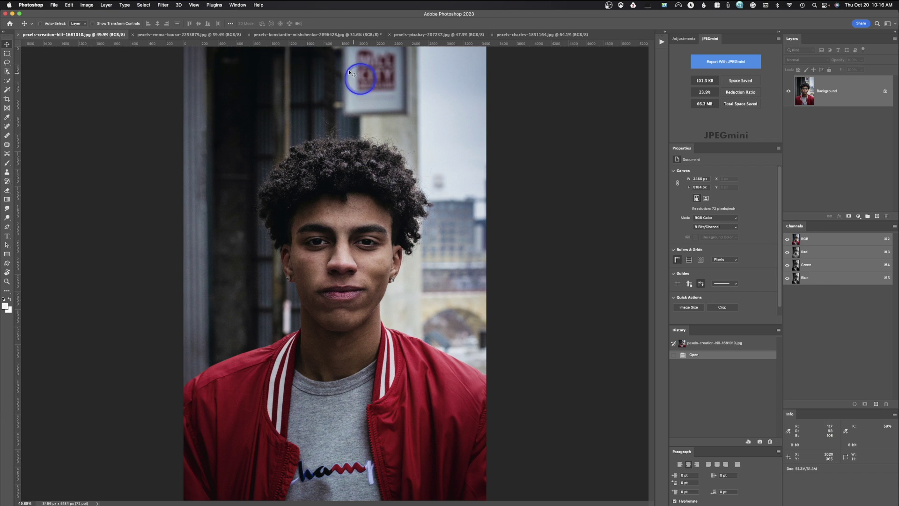
Switch to the photo of the family of four holding hands and open it in the Camera Raw Filter.
left_click(196, 34)
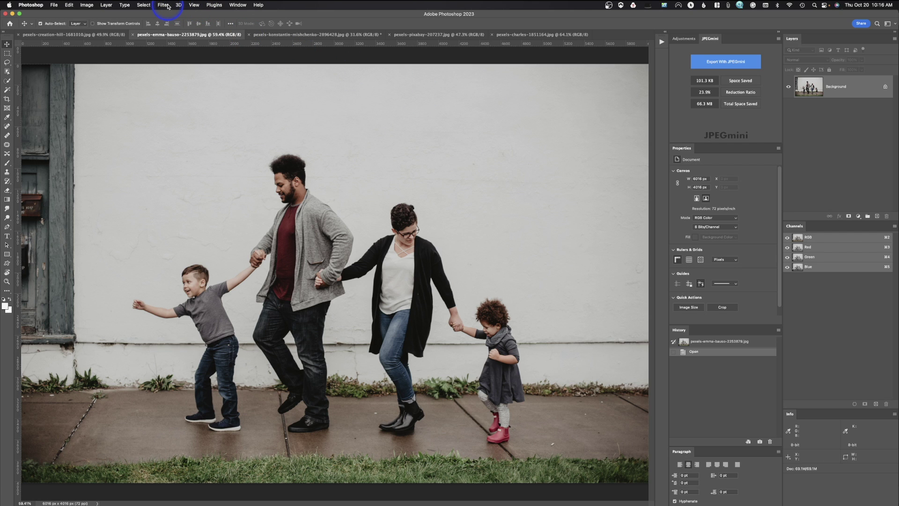
left_click(168, 6)
key("super+shift+a")
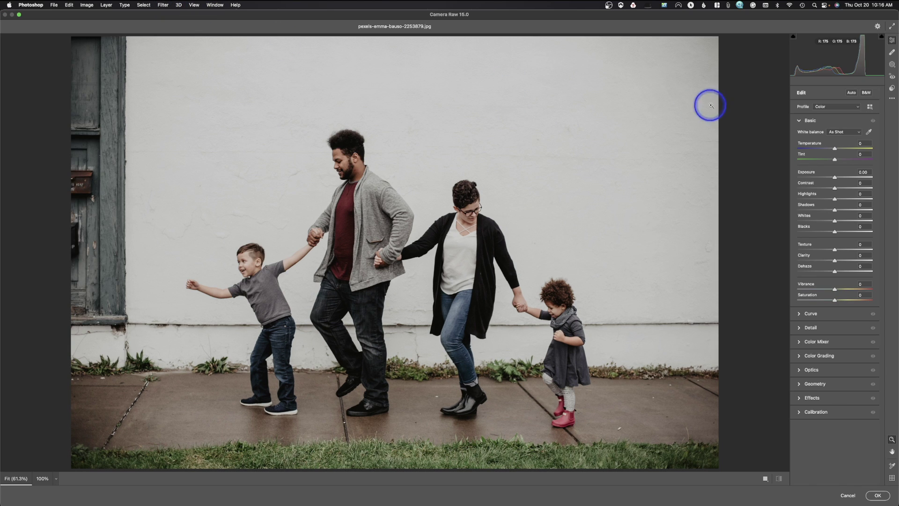
Create a mask covering the entire Person 1, the boy, and set its exposure to -0.10.
left_click(892, 65)
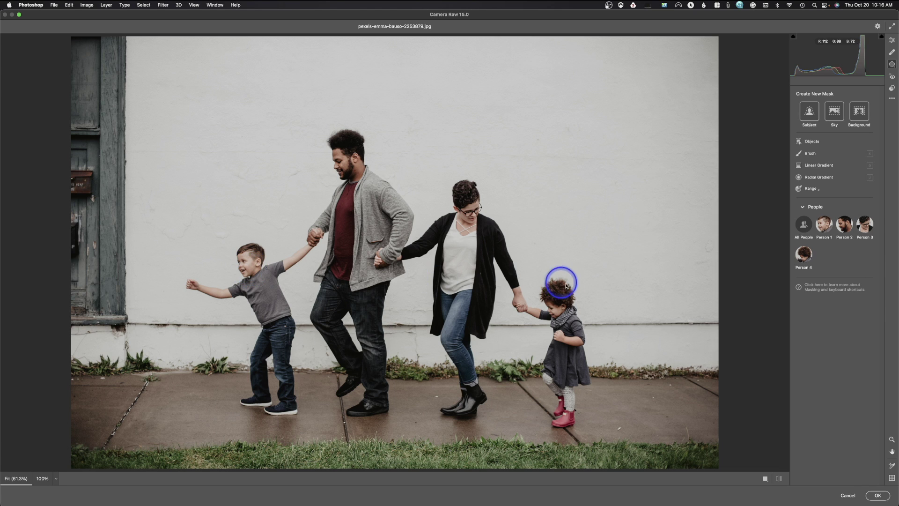
left_click(822, 226)
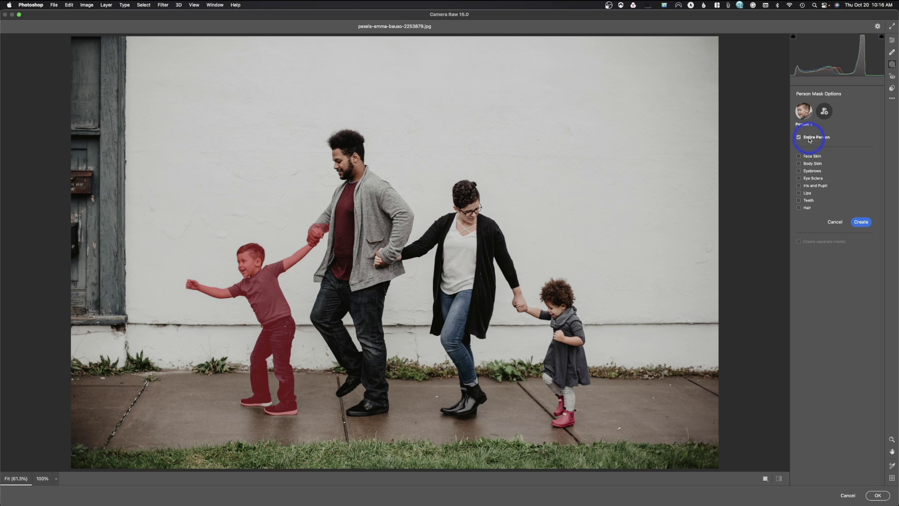
left_click(809, 140)
left_click(799, 137)
left_click(867, 223)
left_click_drag(837, 246, 835, 247)
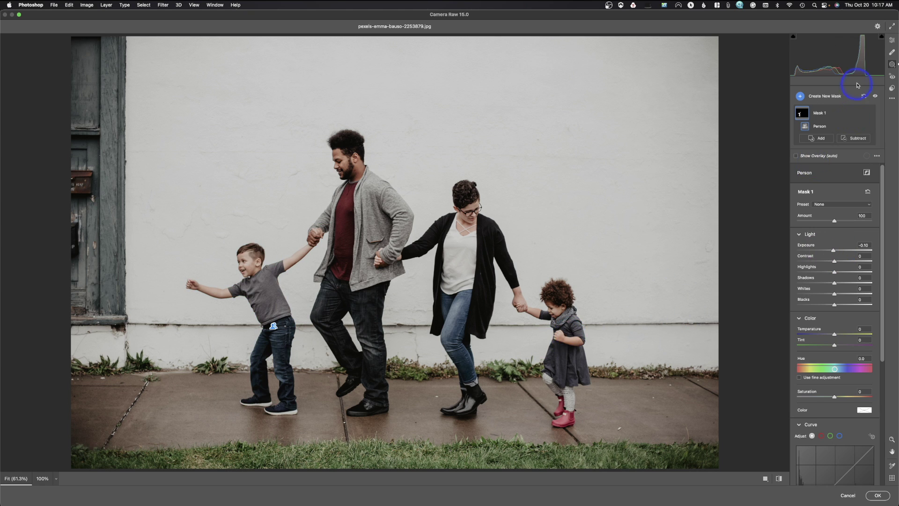
Add a second mask covering the entire Person 4, the little girl, and set its exposure to +0.05.
left_click(805, 98)
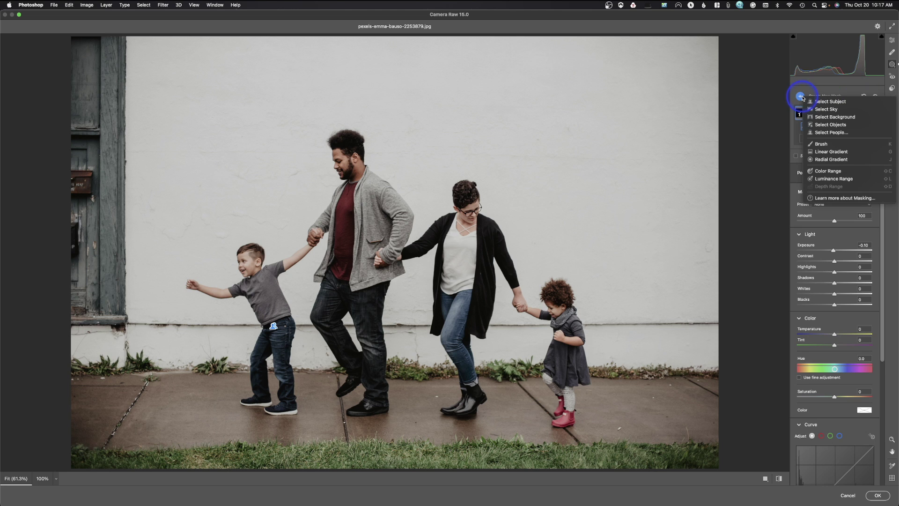
left_click(829, 132)
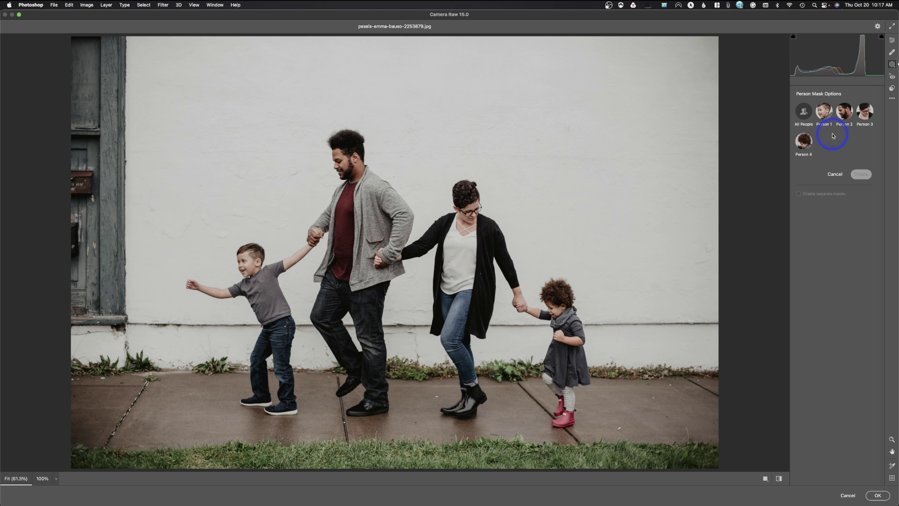
left_click(802, 143)
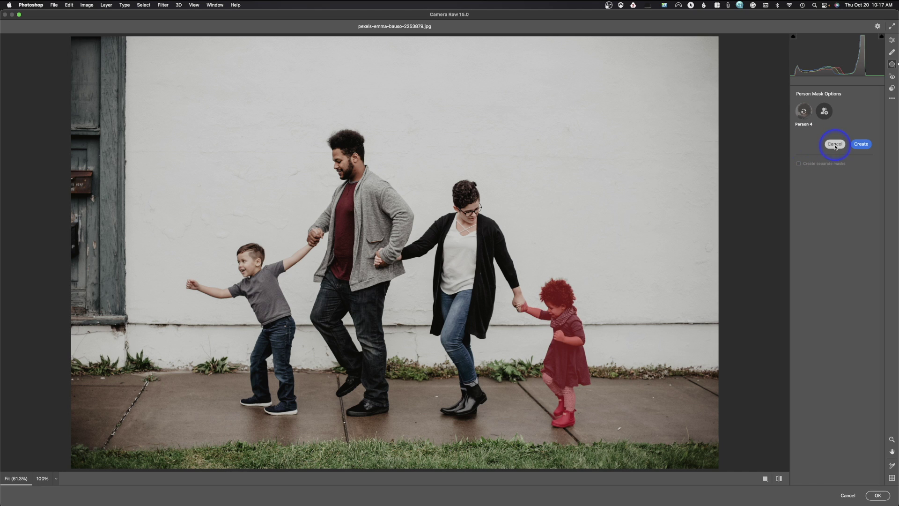
left_click(852, 201)
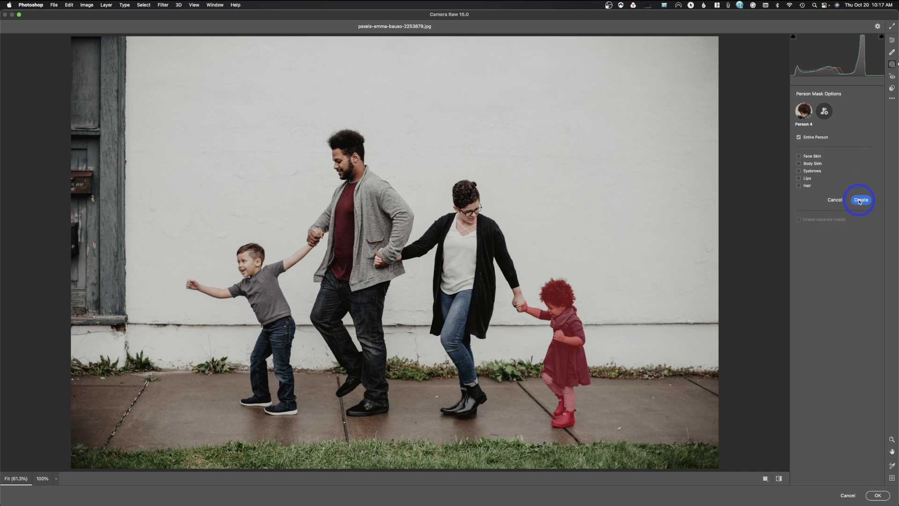
left_click_drag(834, 266, 835, 267)
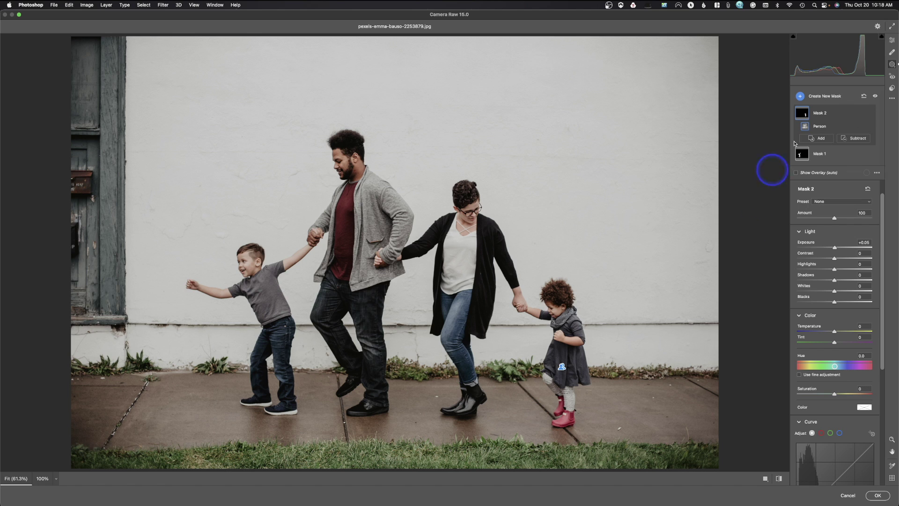
Discard all Camera Raw changes to the family photo.
mouse_move(805, 112)
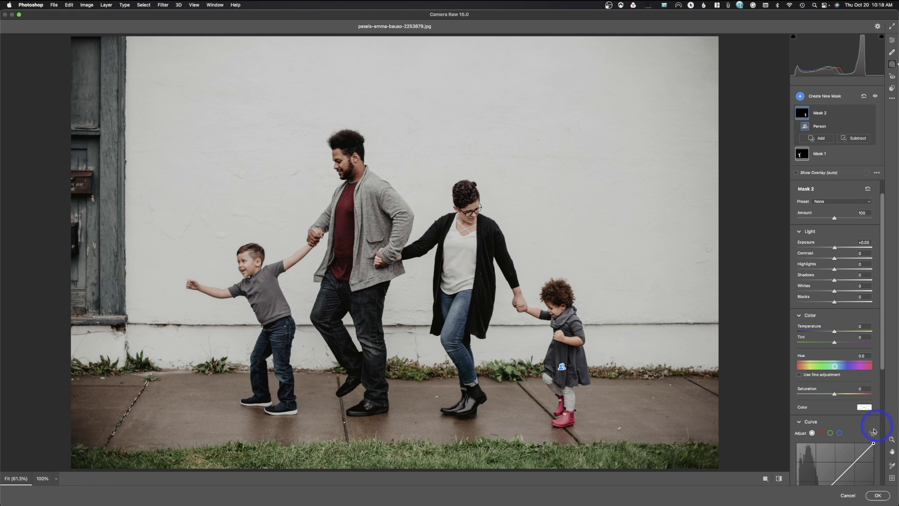
left_click(848, 496)
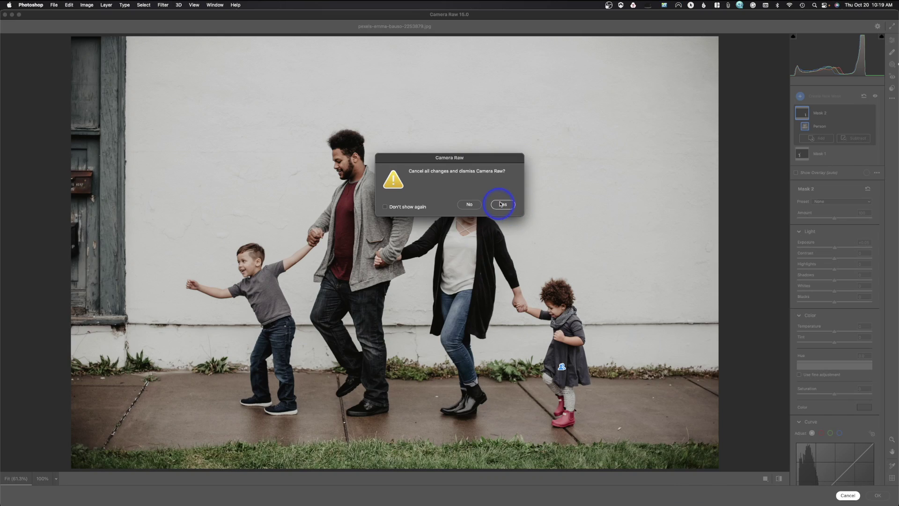
left_click(499, 201)
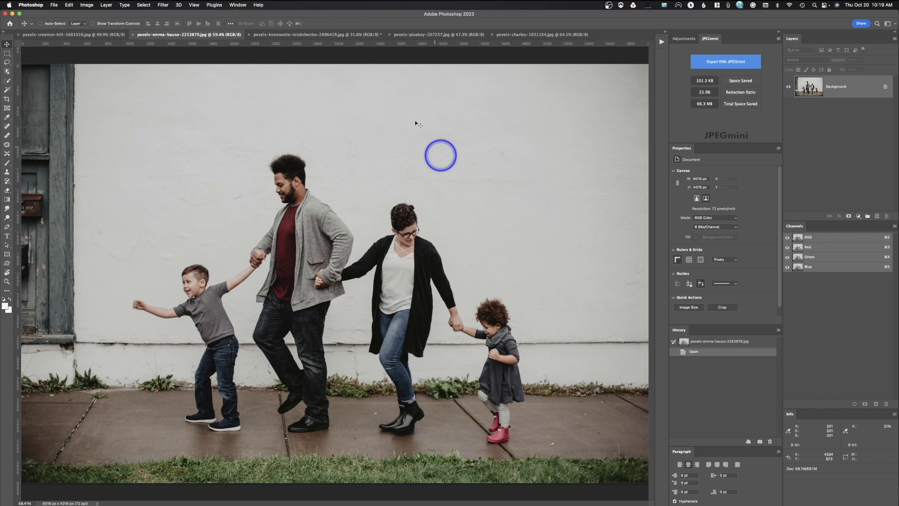
Switch to the black pug photo and open it in the Camera Raw Filter.
left_click(499, 35)
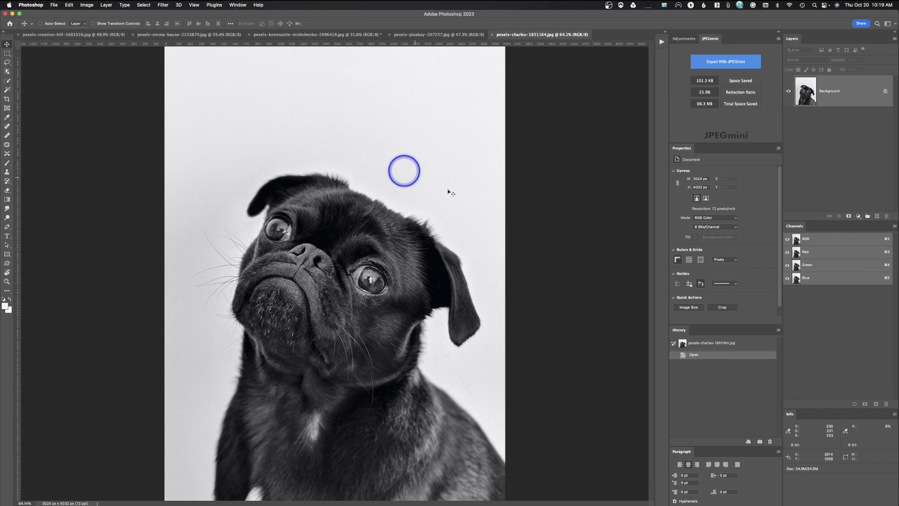
left_click(163, 4)
left_click(313, 89)
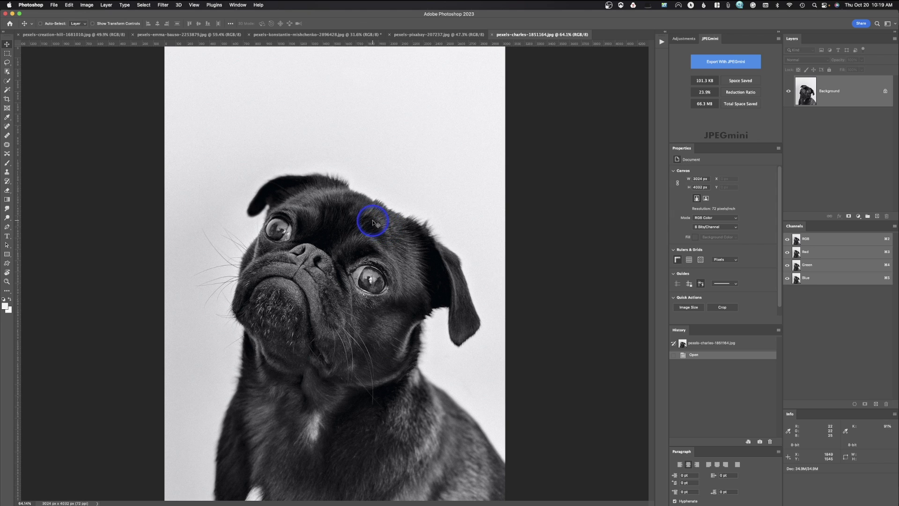
left_click(160, 4)
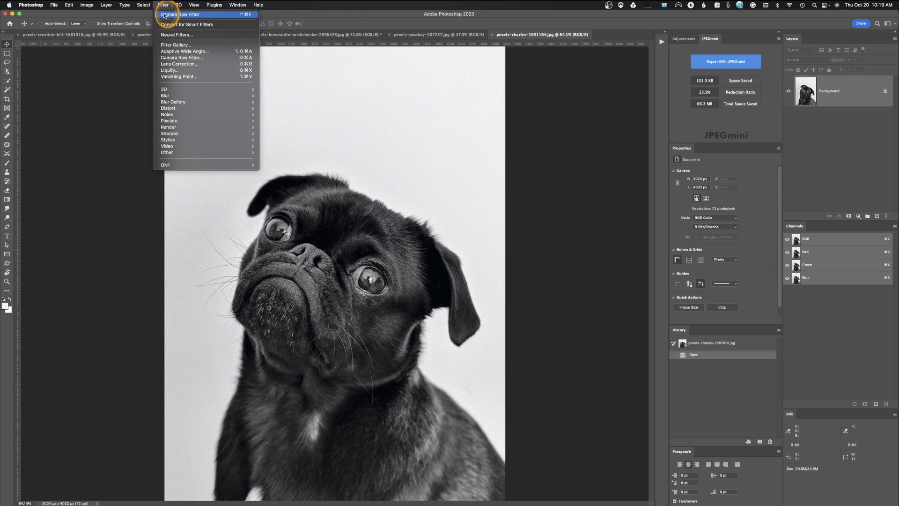
left_click(182, 57)
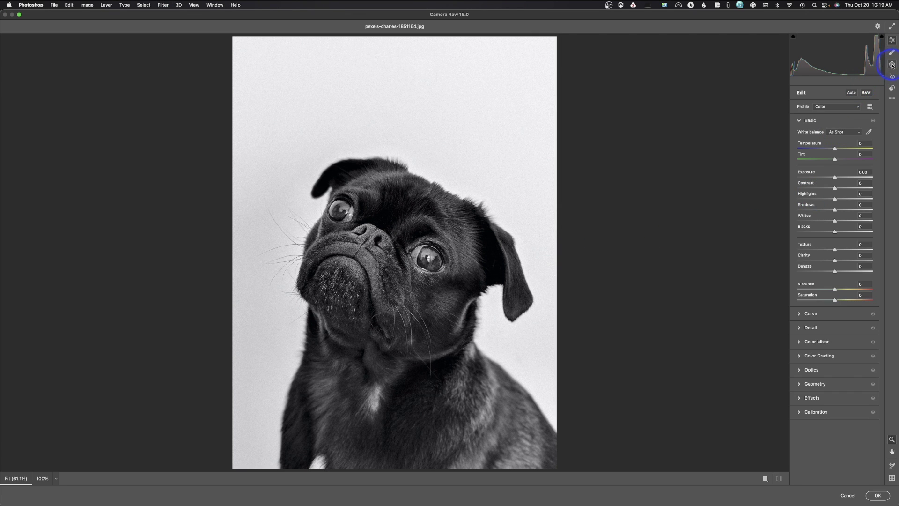
Create an Objects mask by brushing roughly over the pug, and delete the mask.
left_click(892, 65)
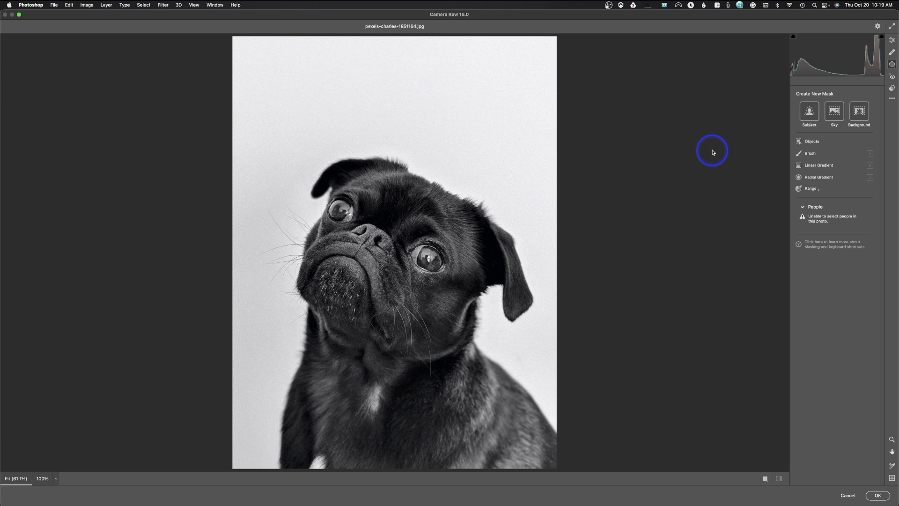
left_click(812, 142)
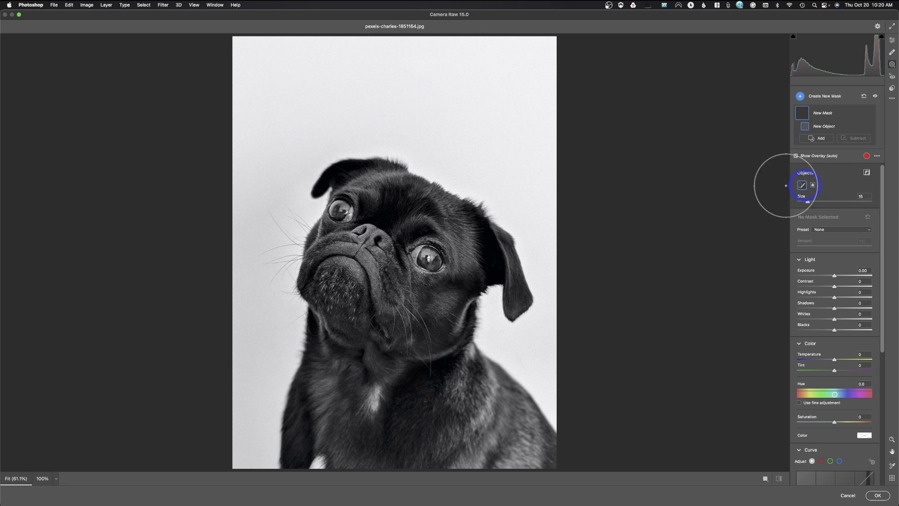
mouse_move(362, 200)
left_mouse_down()
mouse_move(402, 203)
mouse_move(487, 245)
mouse_move(508, 271)
mouse_move(460, 321)
mouse_move(508, 412)
mouse_move(545, 445)
mouse_move(490, 459)
mouse_move(313, 464)
mouse_move(313, 406)
mouse_move(333, 327)
mouse_move(322, 280)
mouse_move(344, 181)
mouse_move(399, 183)
mouse_move(459, 220)
mouse_move(412, 246)
mouse_move(376, 250)
mouse_move(360, 358)
mouse_move(366, 411)
mouse_move(458, 414)
mouse_move(420, 357)
mouse_move(445, 270)
mouse_move(378, 357)
mouse_move(364, 425)
left_mouse_up()
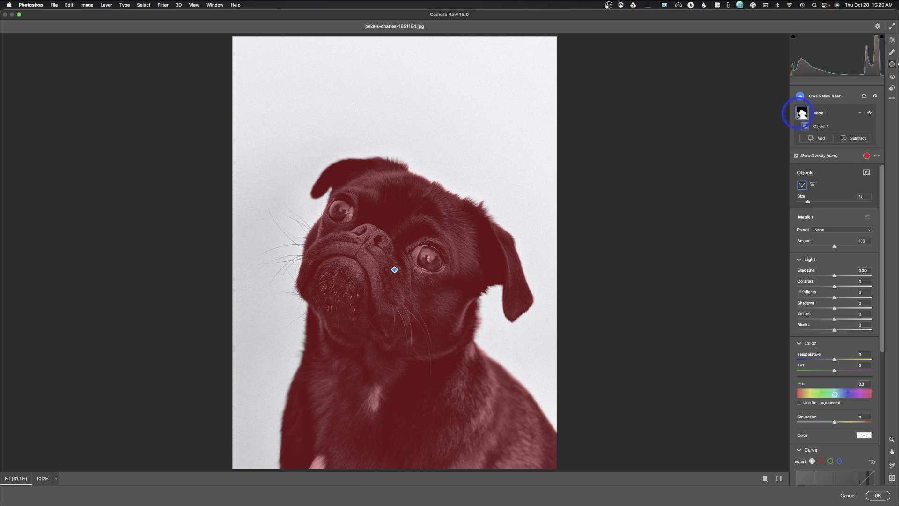
key("Delete")
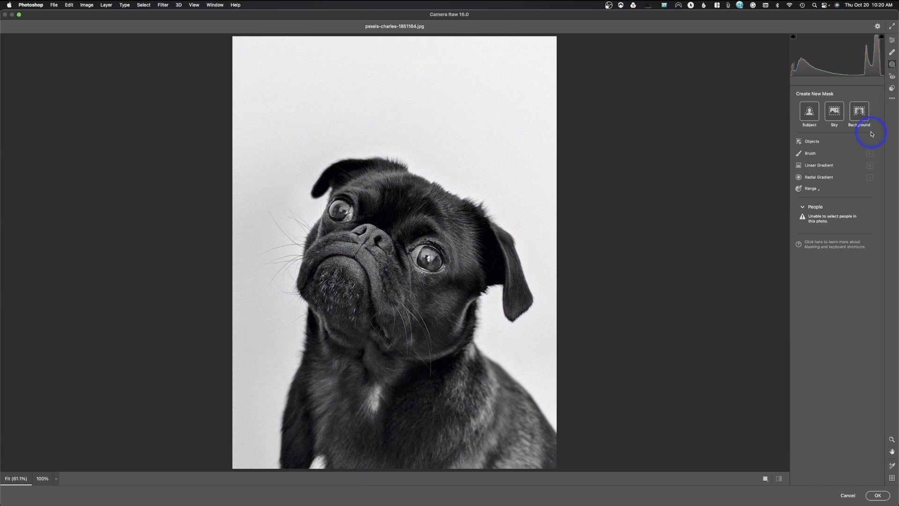
Create an Objects mask with a rectangular selection around the pug, and cancel out of Camera Raw.
left_click(811, 141)
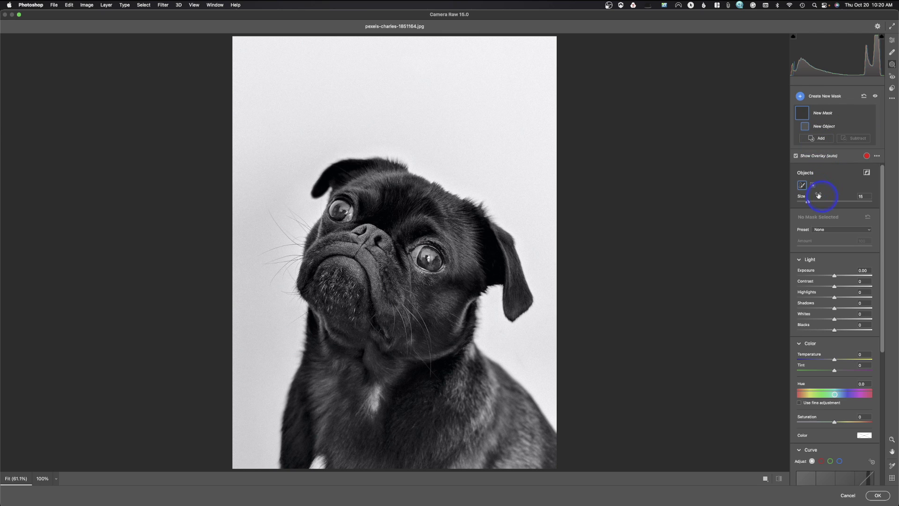
left_click(813, 185)
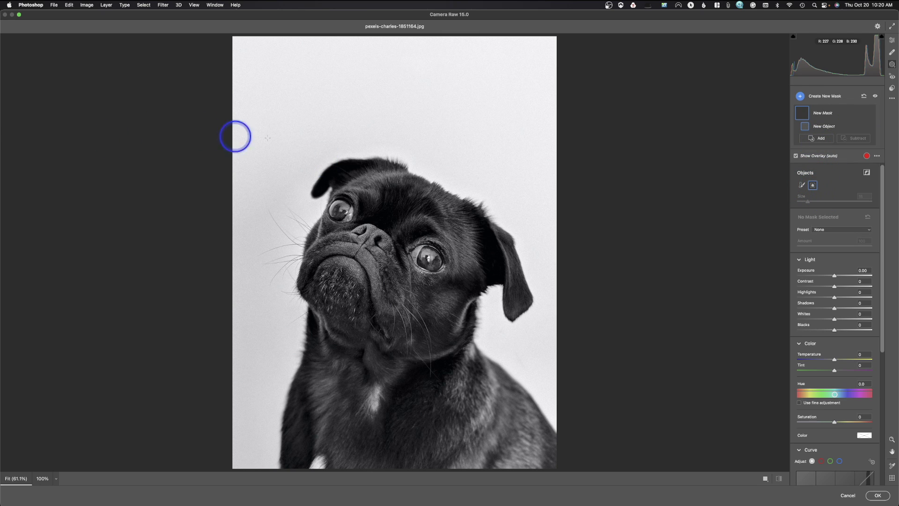
left_click_drag(275, 134, 573, 468)
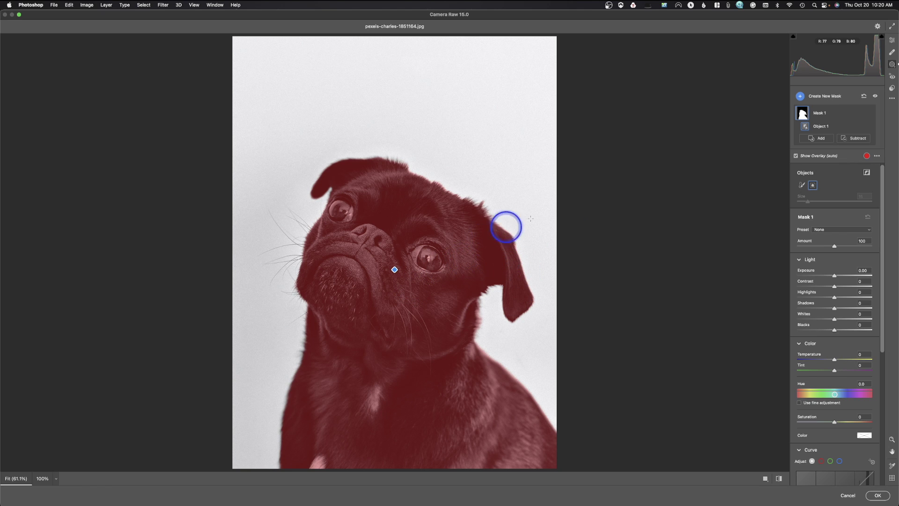
mouse_move(835, 279)
left_mouse_down()
mouse_move(858, 277)
mouse_move(837, 277)
mouse_move(835, 286)
left_mouse_up()
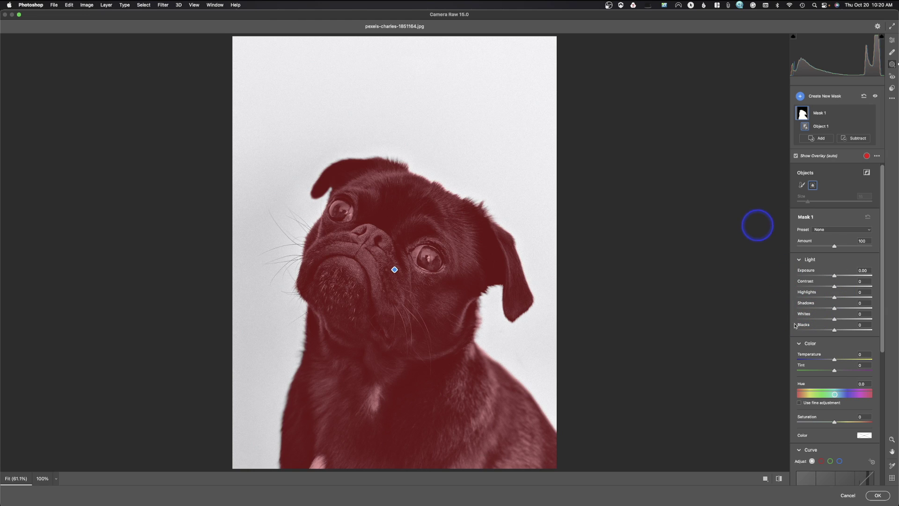
left_click(848, 495)
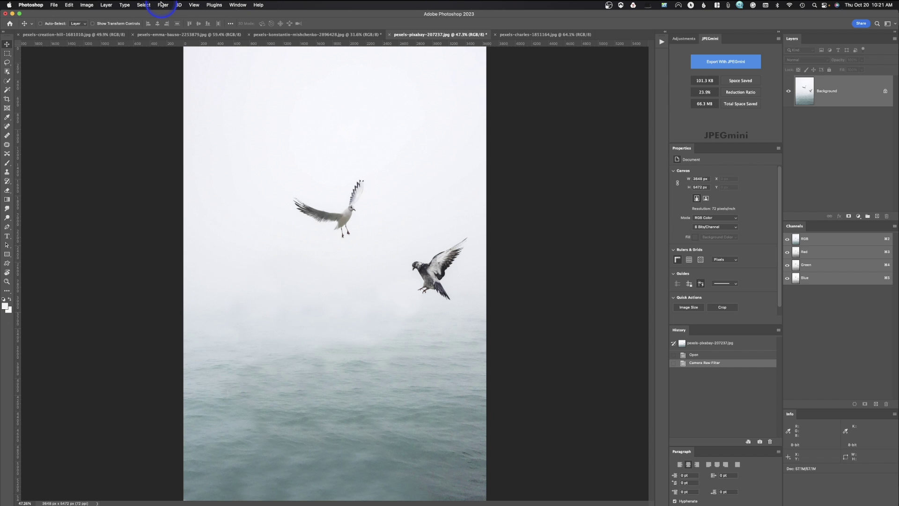
Open the photo of two birds over the misty sea in the Camera Raw Filter.
left_click(162, 5)
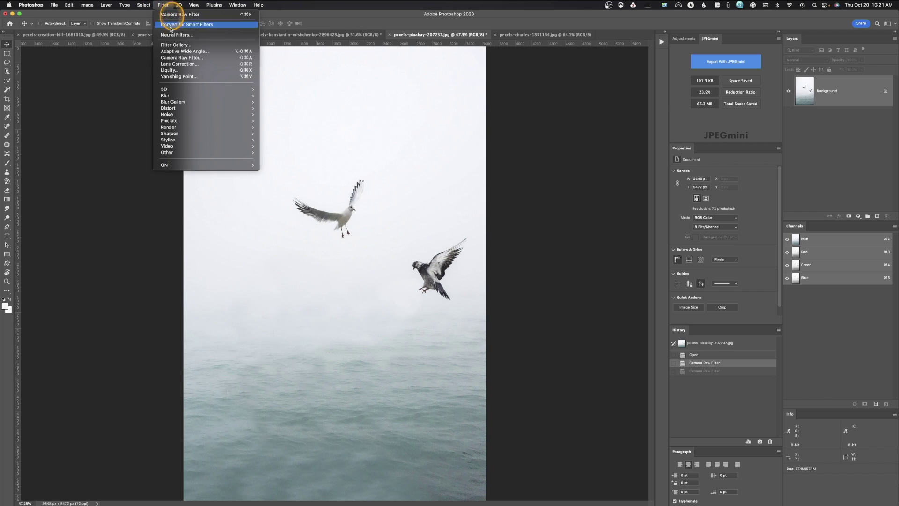
left_click(176, 58)
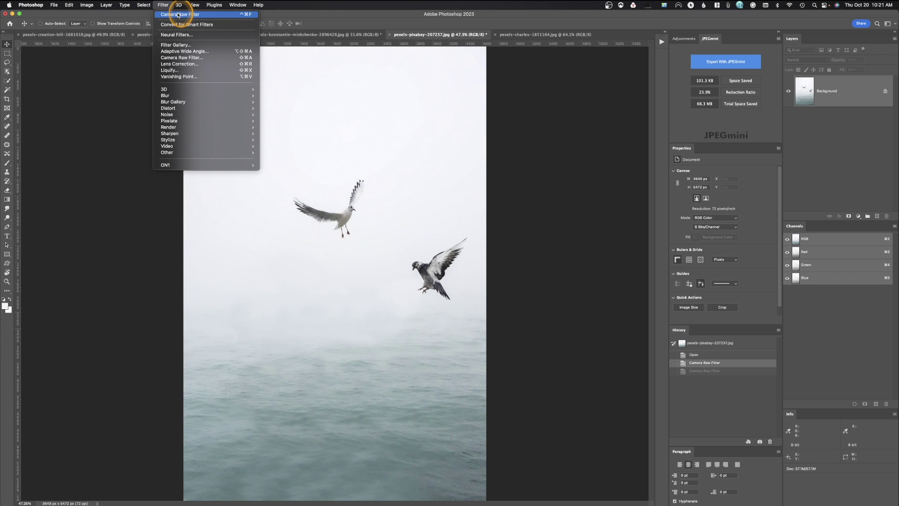
left_click(173, 58)
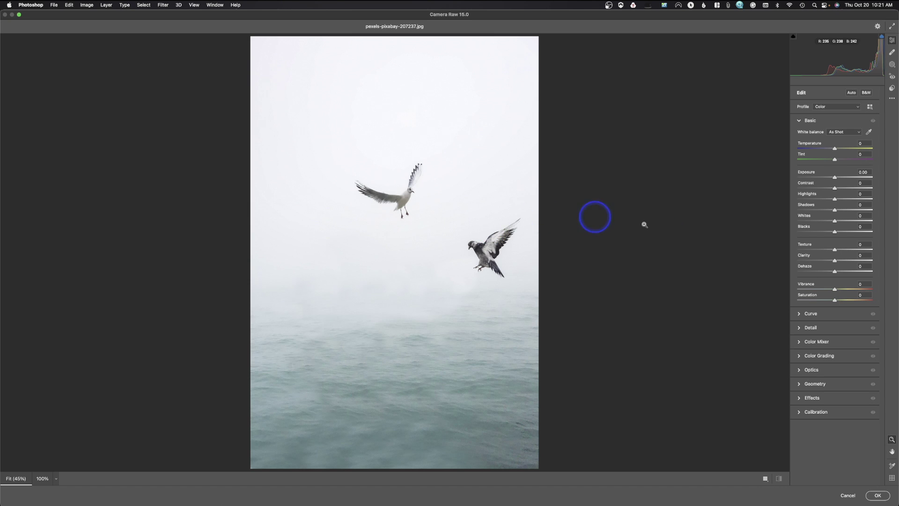
Remove the white seagull by painting over it with Content-Aware Remove at brush size 14.
left_click(891, 54)
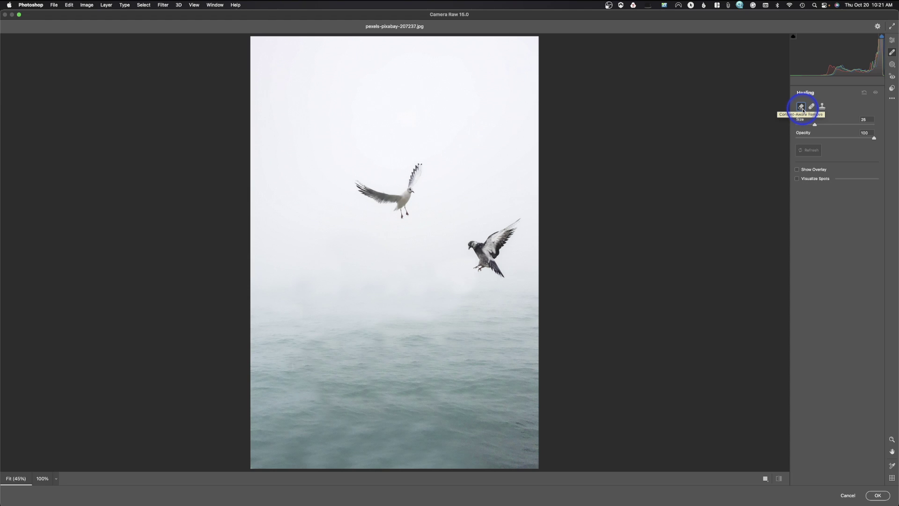
left_click(801, 107)
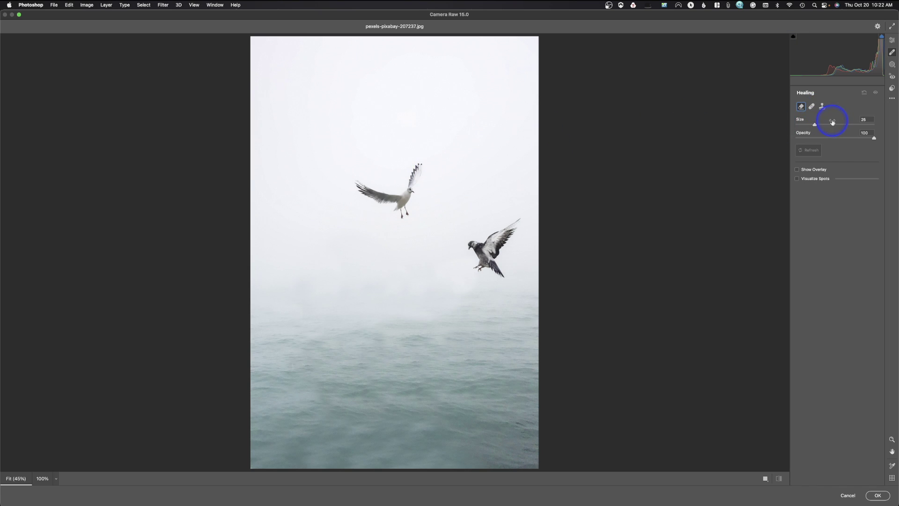
key("bracketleft")
key("bracketleft")
key("bracketleft")
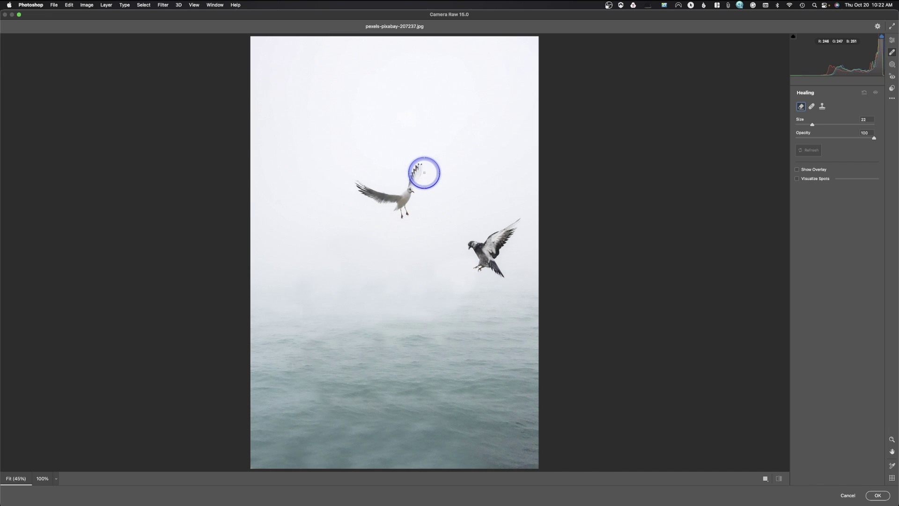
key("bracketleft")
key("bracketleft")
key("bracketleft")
key("bracketleft")
key("bracketleft")
key("bracketleft")
key("bracketleft")
key("bracketleft")
mouse_move(424, 162)
left_mouse_down()
mouse_move(406, 214)
mouse_move(354, 180)
left_mouse_up()
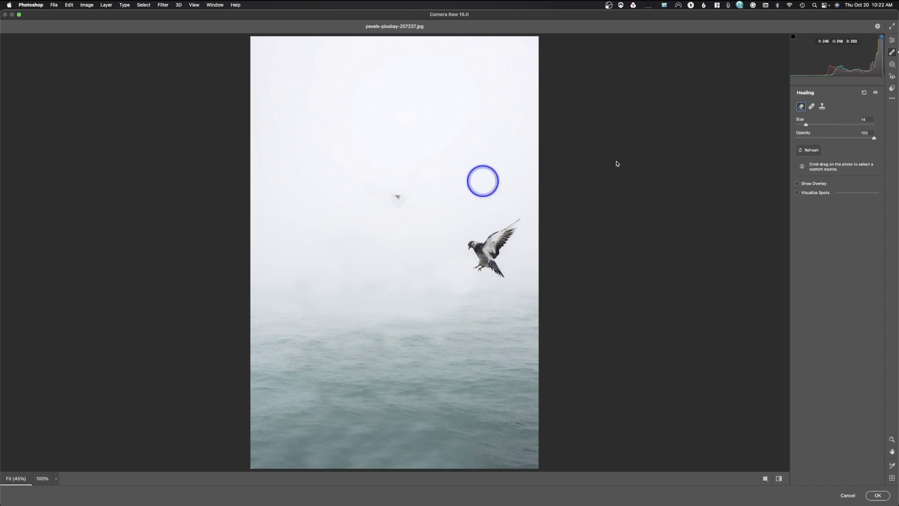
Refresh the seagull removal using a custom source area in the clear sky beside it, and paint out the leftover dark spot.
left_click(807, 150)
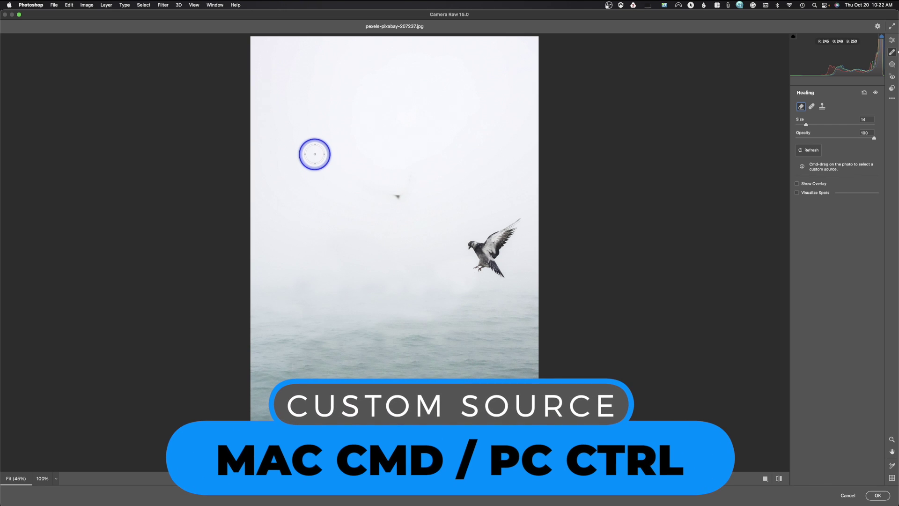
mouse_move(313, 152)
left_mouse_down()
mouse_move(377, 235)
mouse_move(376, 248)
left_mouse_up()
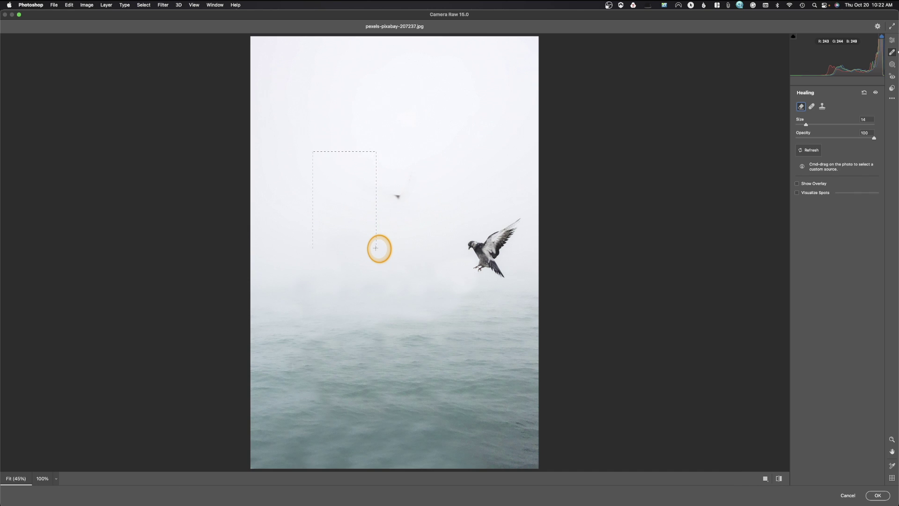
left_click_drag(376, 247, 373, 248)
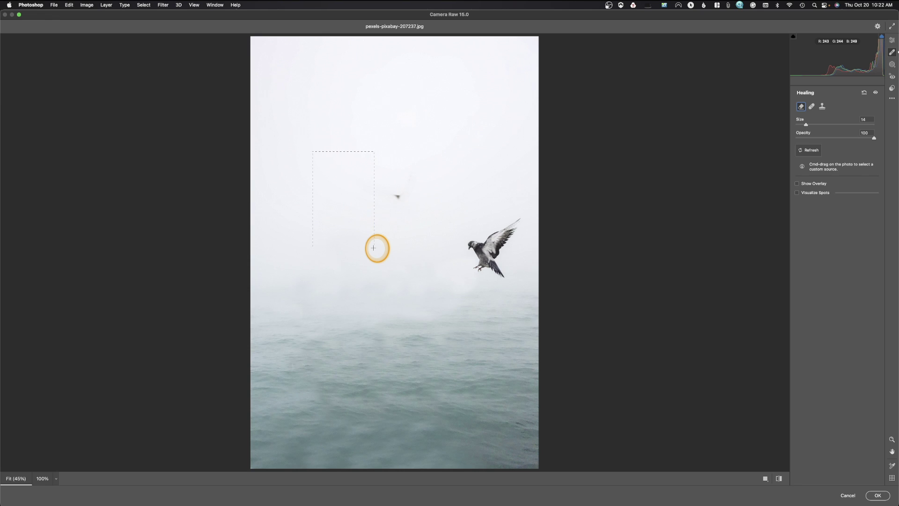
left_click_drag(373, 248, 373, 248)
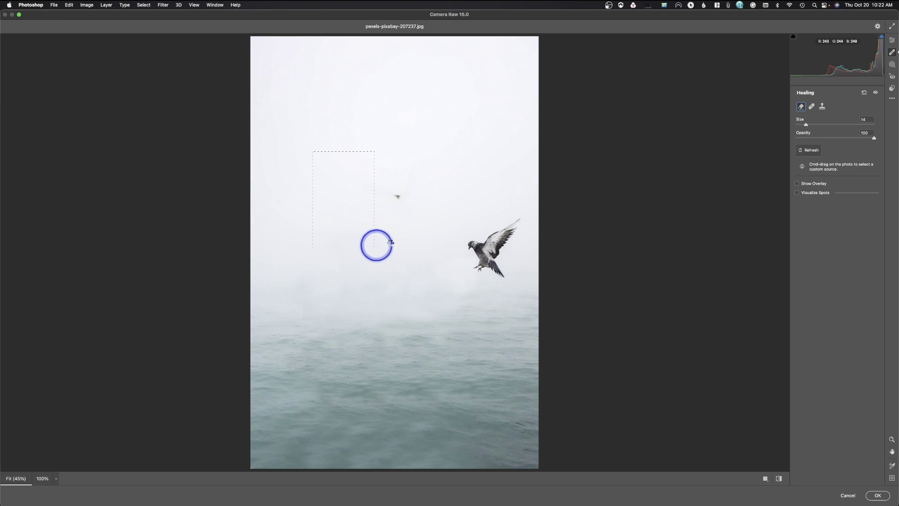
mouse_move(262, 138)
left_mouse_down()
mouse_move(293, 192)
mouse_move(313, 272)
mouse_move(337, 270)
left_mouse_up()
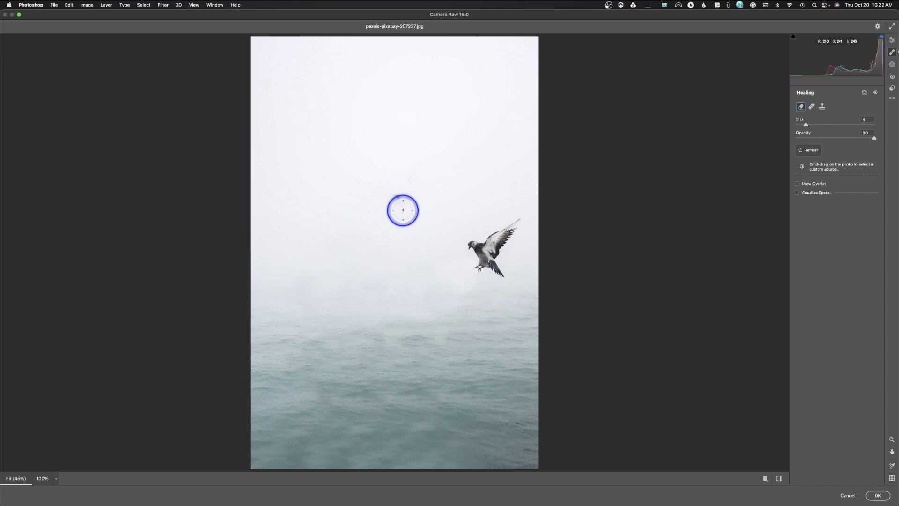
left_click_drag(396, 197, 407, 195)
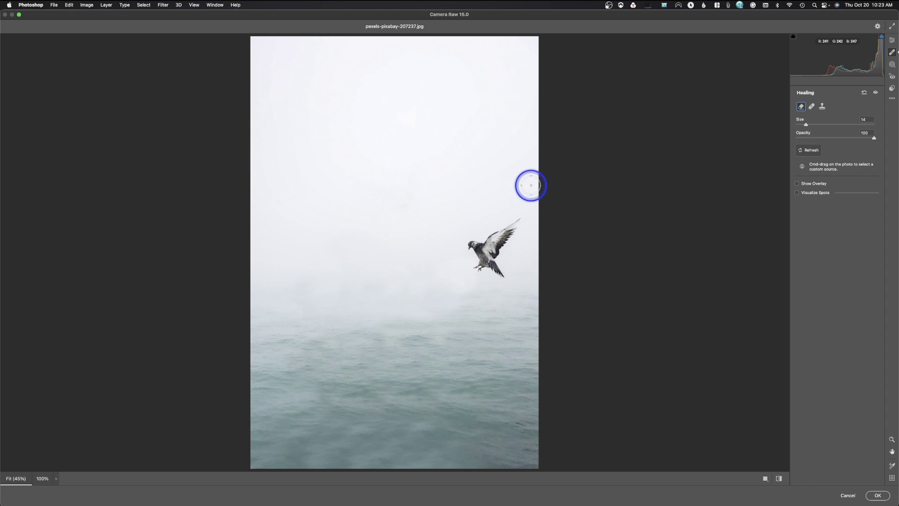